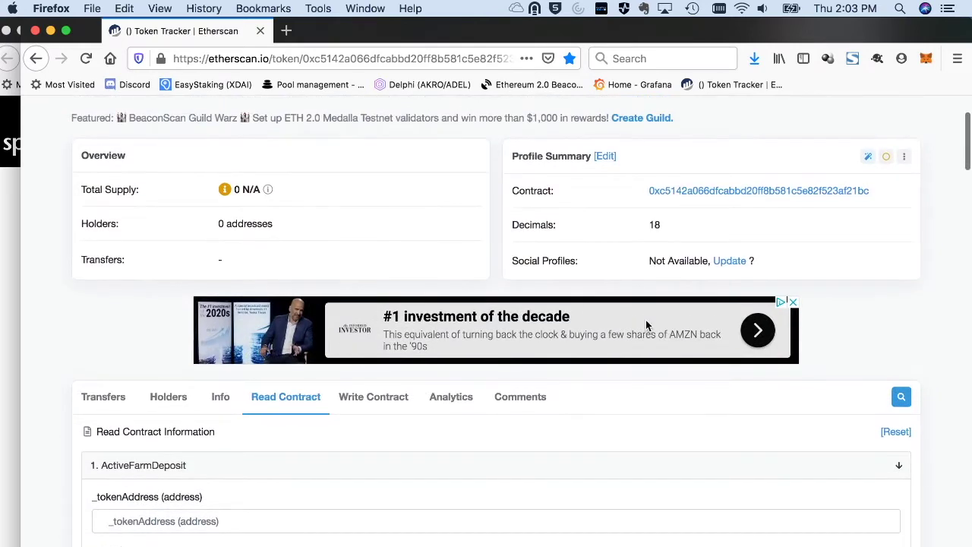
pyautogui.scroll(3, 646, 325)
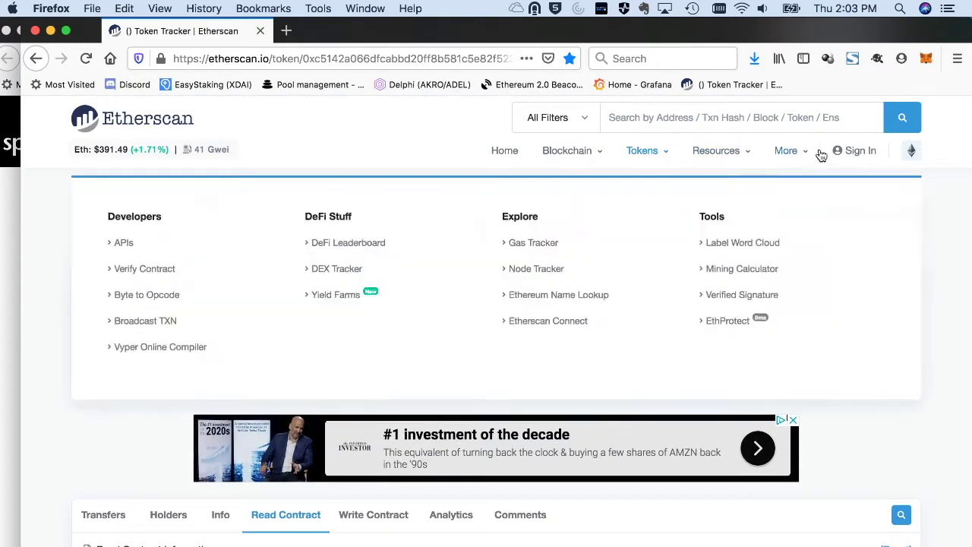
# - Copy the wallet's account address from the MetaMask popup
pyautogui.click(926, 59)
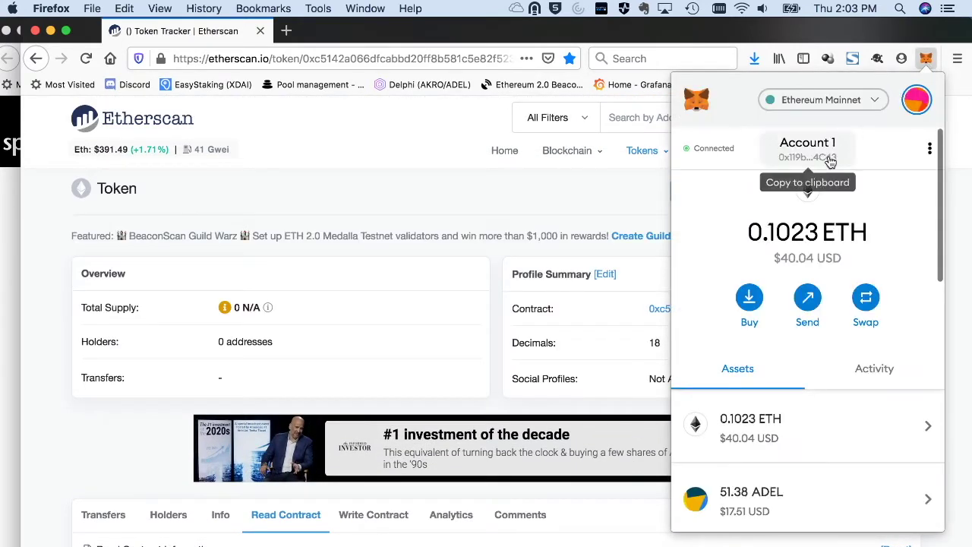
pyautogui.click(828, 158)
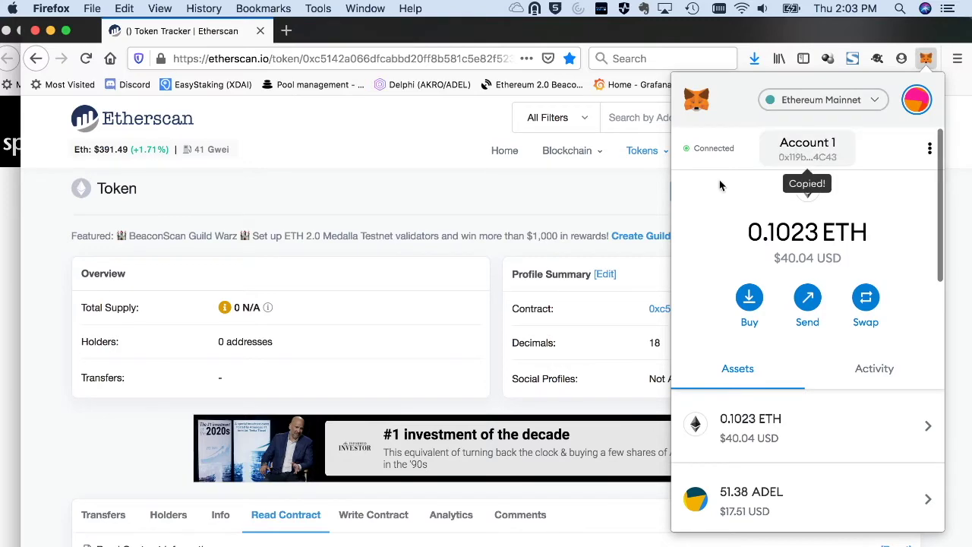
pyautogui.click(493, 276)
# - Scroll down to StakingTimeLeft and focus its _user address field
pyautogui.scroll(-5, 494, 278)
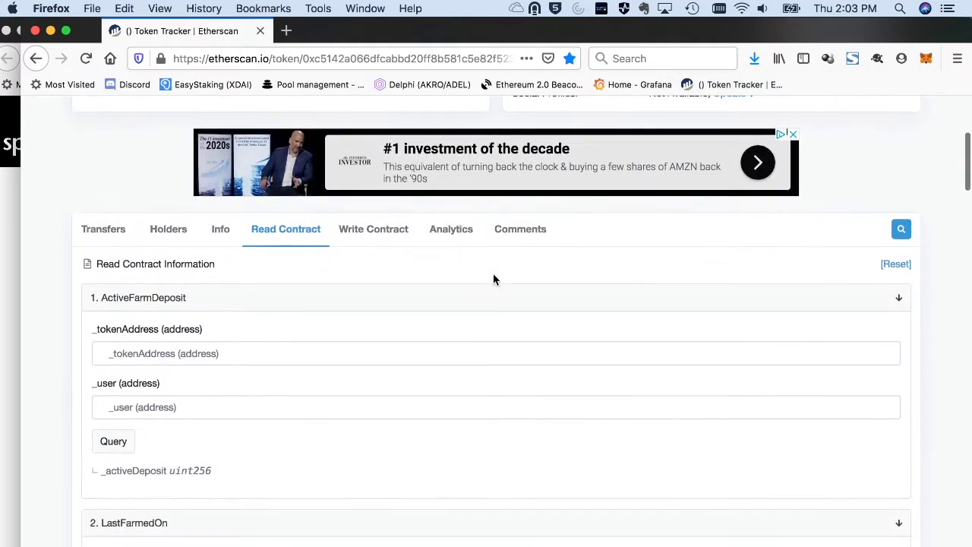
pyautogui.scroll(-1, 494, 279)
pyautogui.scroll(-2, 494, 278)
pyautogui.scroll(-3, 494, 275)
pyautogui.scroll(-3, 494, 275)
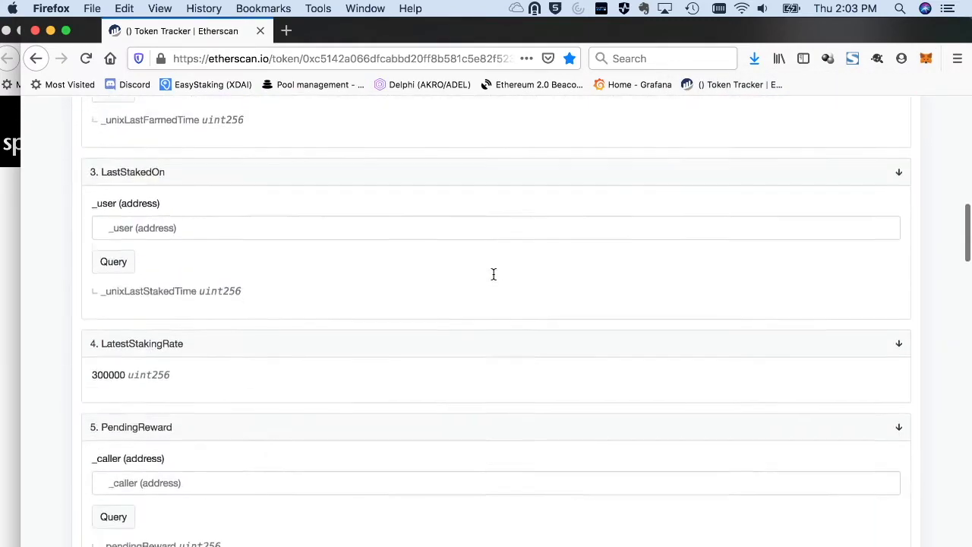
pyautogui.scroll(-3, 494, 274)
pyautogui.scroll(-2, 493, 274)
pyautogui.scroll(-2, 494, 274)
pyautogui.scroll(-3, 494, 274)
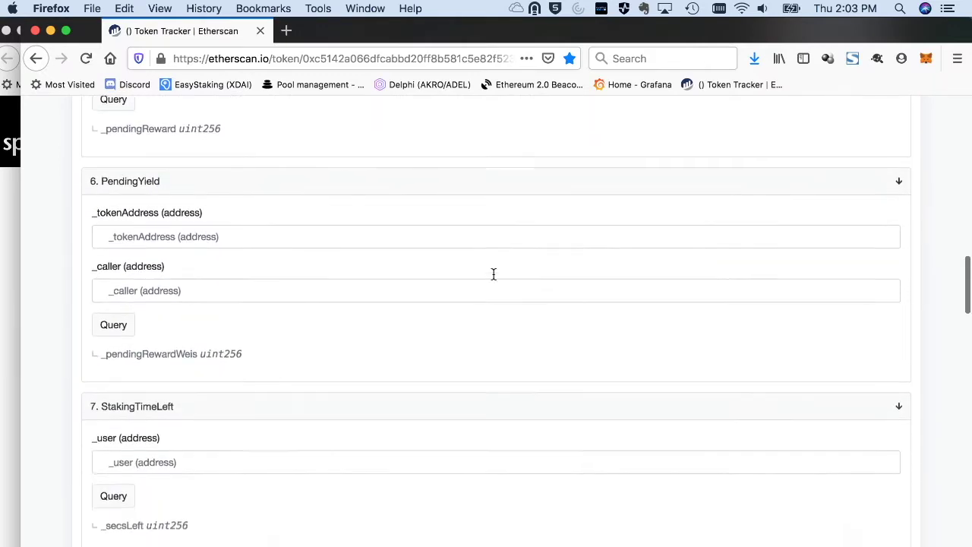
pyautogui.scroll(-2, 494, 274)
pyautogui.scroll(-2, 495, 275)
pyautogui.click(371, 350)
# - Paste the wallet address into StakingTimeLeft and query it, returning 0 seconds left
pyautogui.press('super+v')
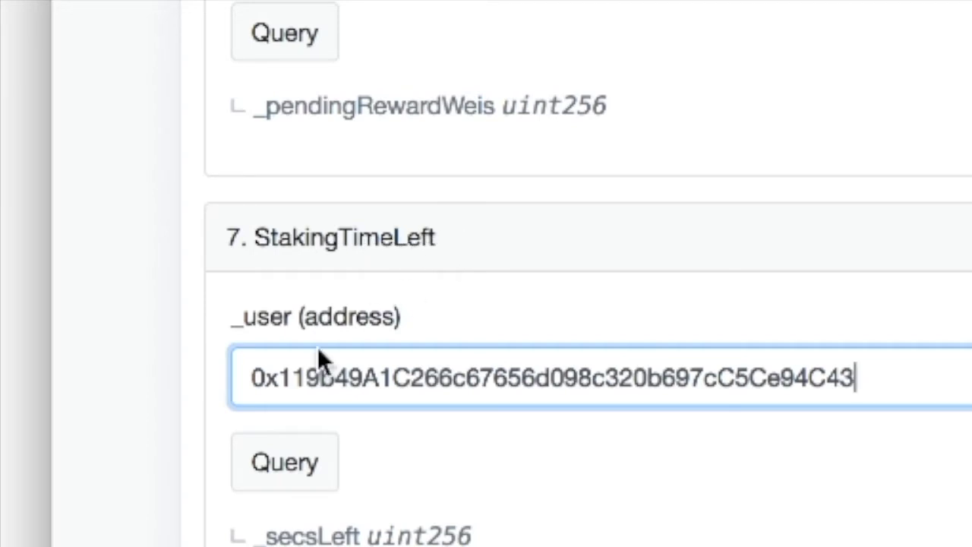
pyautogui.click(282, 472)
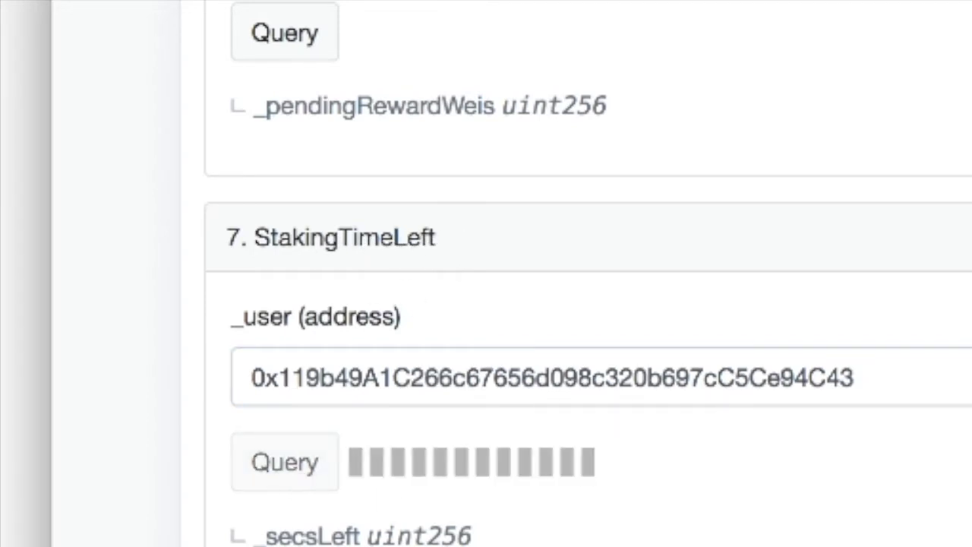
pyautogui.moveTo(472, 256); pyautogui.dragTo(516, 281)
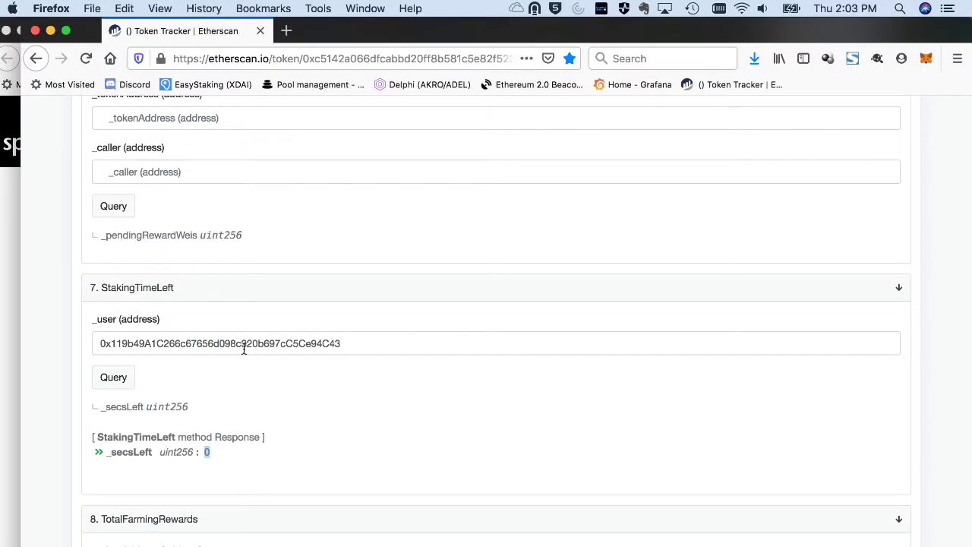
# - Re-check the entered user address and the page's web address
pyautogui.doubleClick(243, 348)
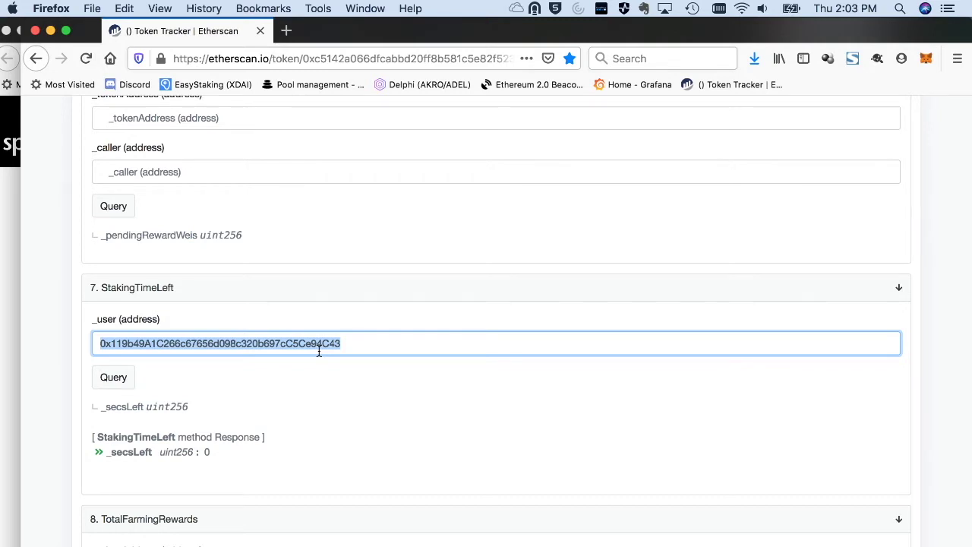
pyautogui.click(360, 333)
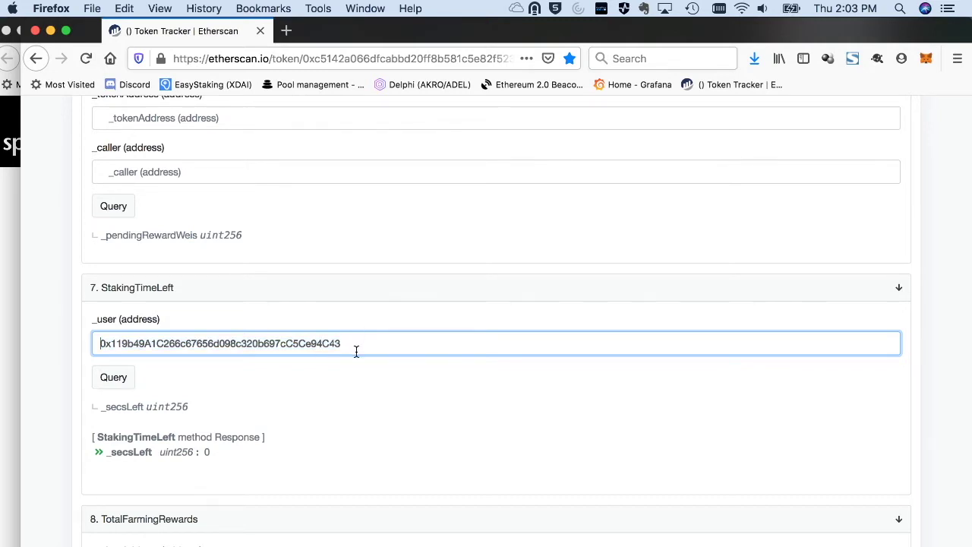
pyautogui.scroll(4, 356, 352)
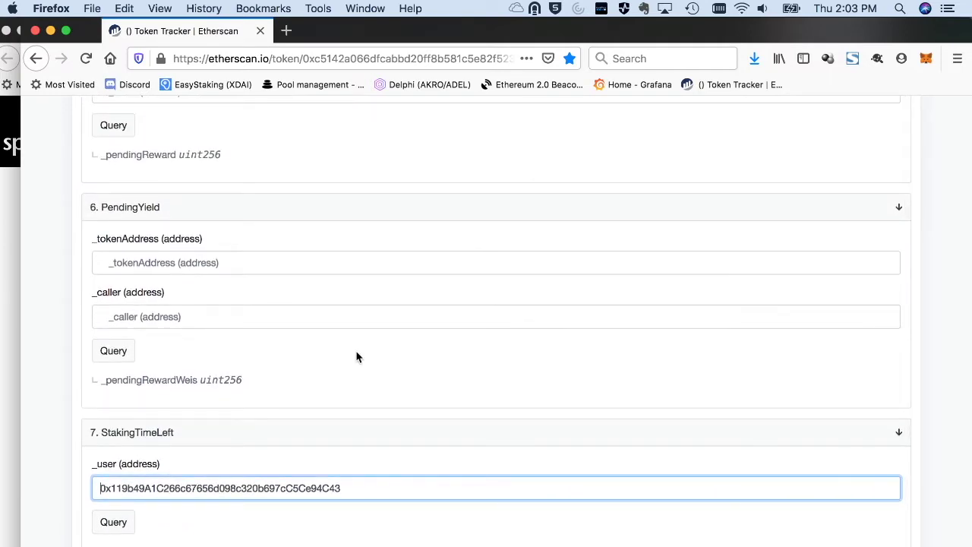
pyautogui.scroll(-1, 304, 456)
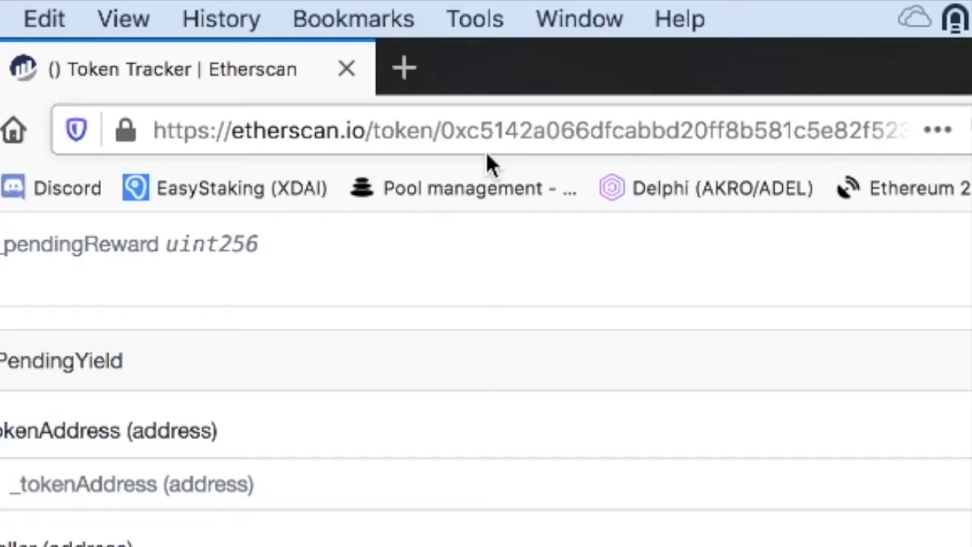
pyautogui.click(325, 63)
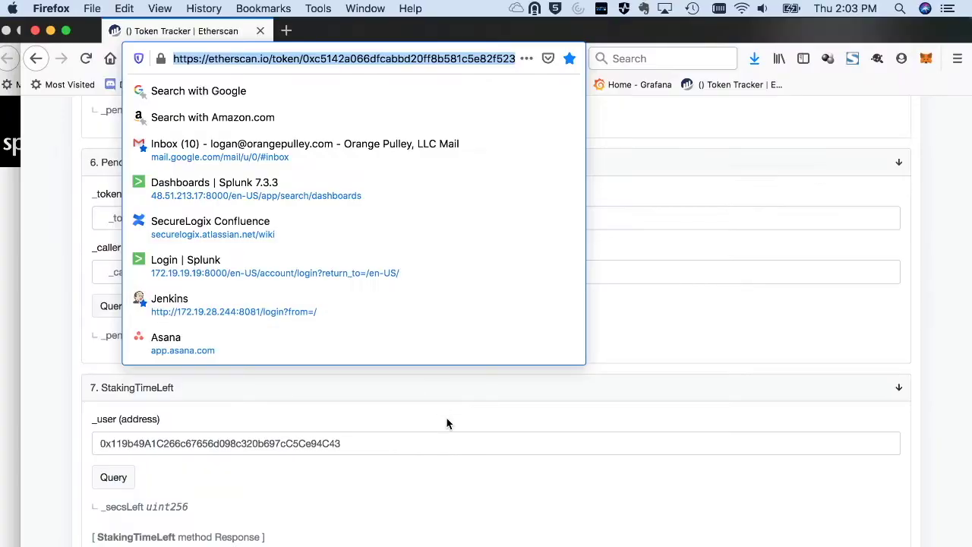
pyautogui.click(447, 419)
pyautogui.doubleClick(388, 443)
pyautogui.press('super+c')
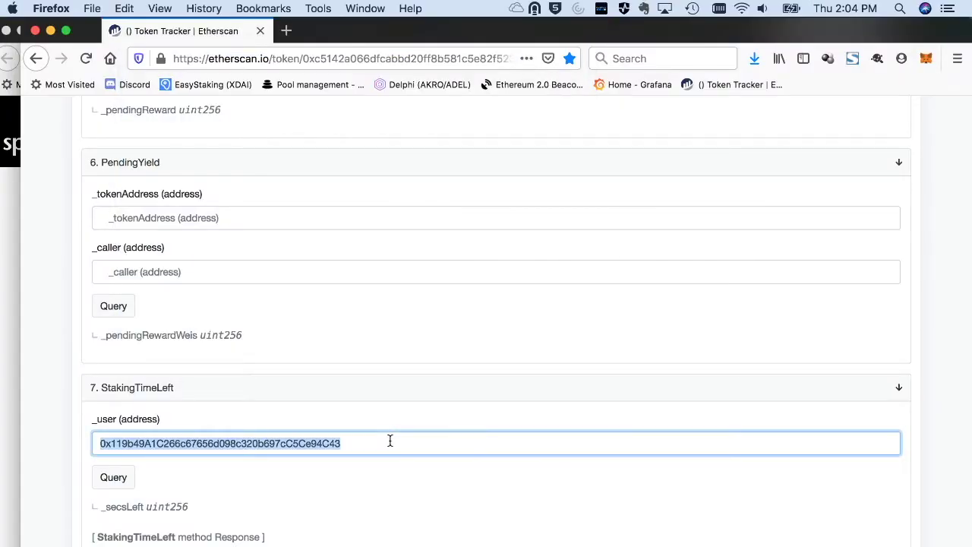
pyautogui.scroll(-3, 388, 441)
pyautogui.click(274, 462)
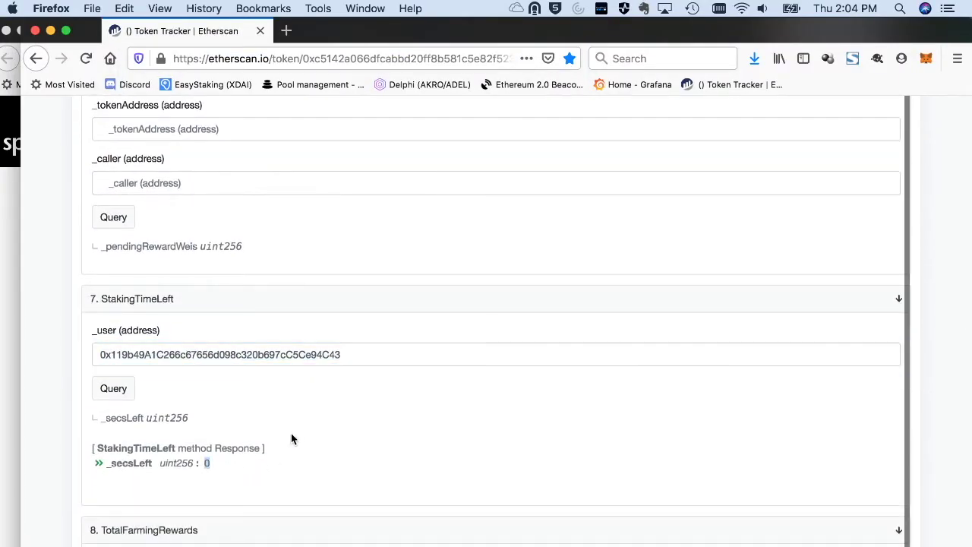
pyautogui.scroll(2, 293, 431)
pyautogui.scroll(8, 296, 430)
pyautogui.scroll(1, 295, 430)
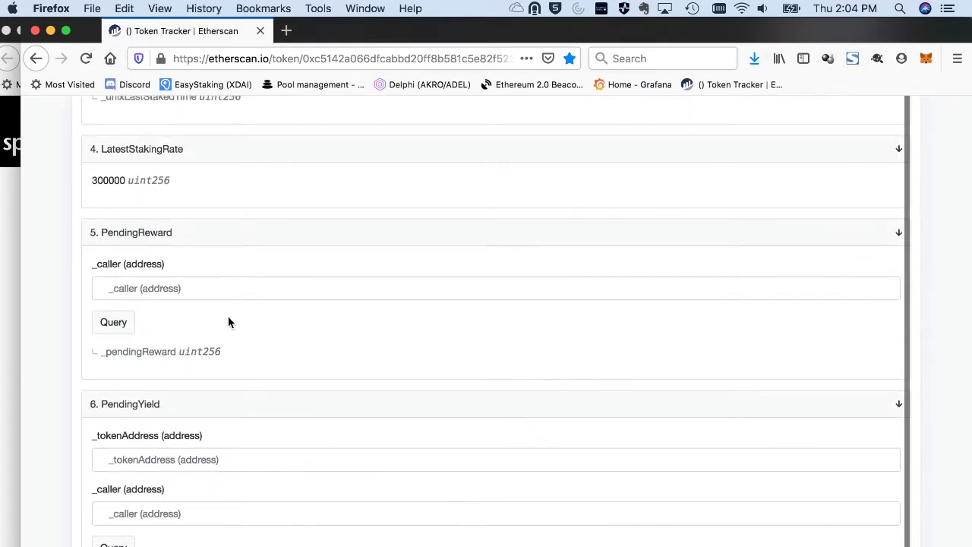
pyautogui.click(217, 292)
pyautogui.press('super+v')
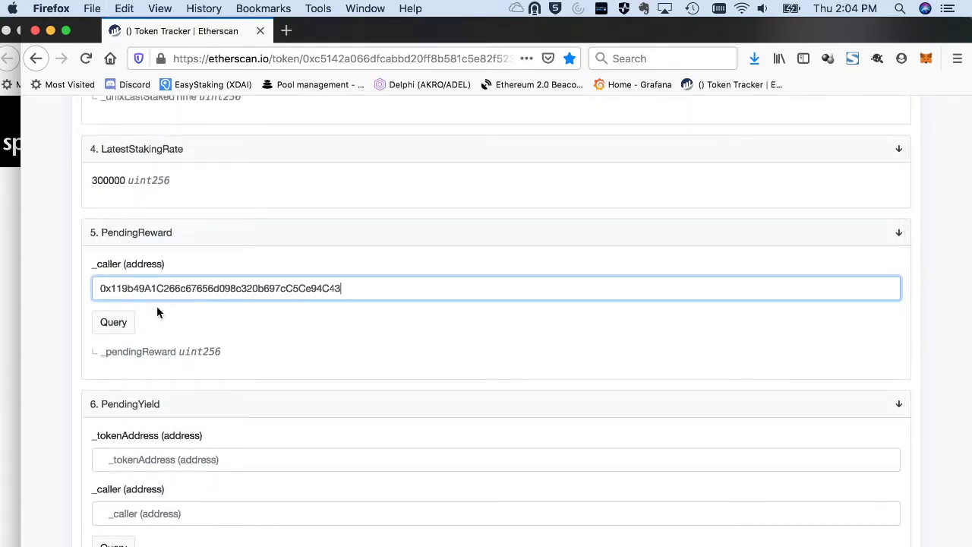
pyautogui.click(120, 325)
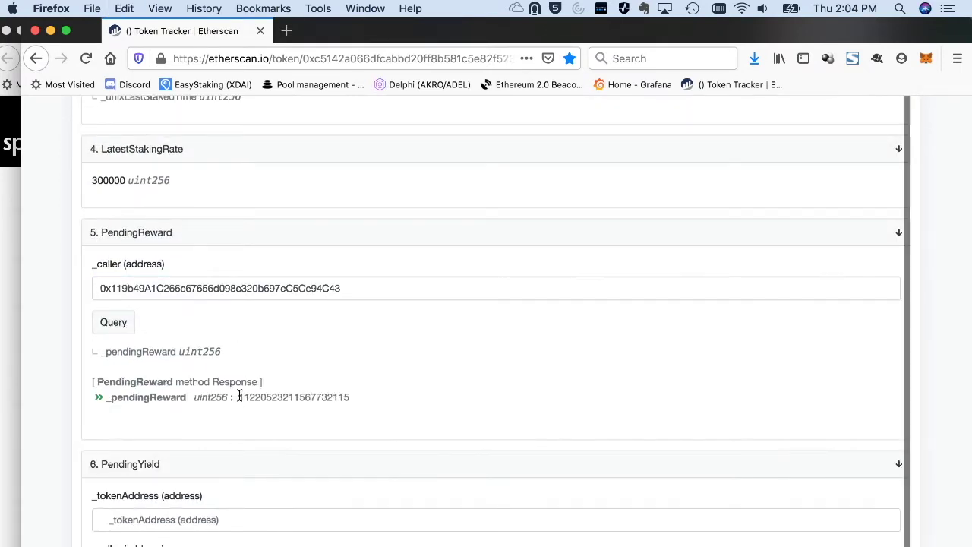
pyautogui.moveTo(238, 397); pyautogui.dragTo(364, 400)
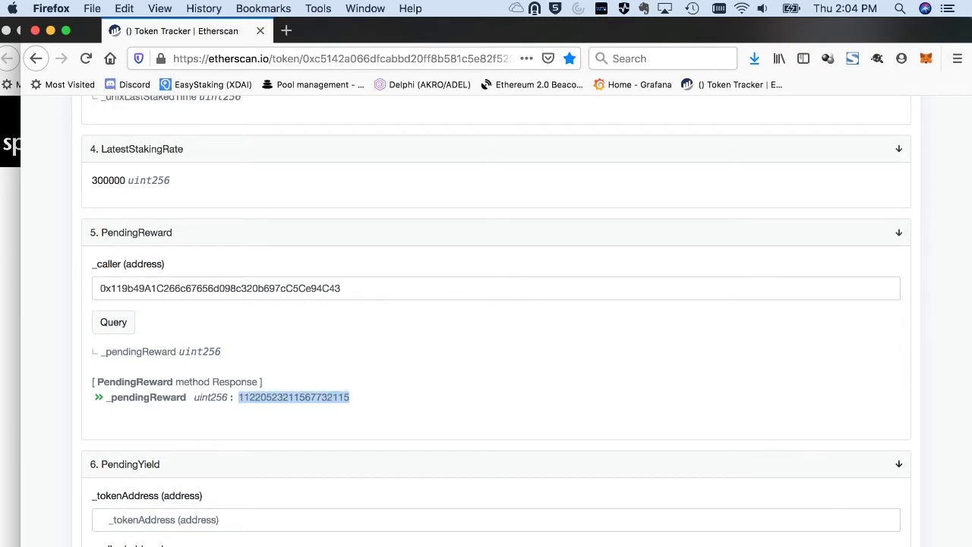
# - Return to the top and switch to the Write Contract functions
pyautogui.scroll(3, 758, 423)
pyautogui.scroll(10, 758, 423)
pyautogui.scroll(4, 758, 423)
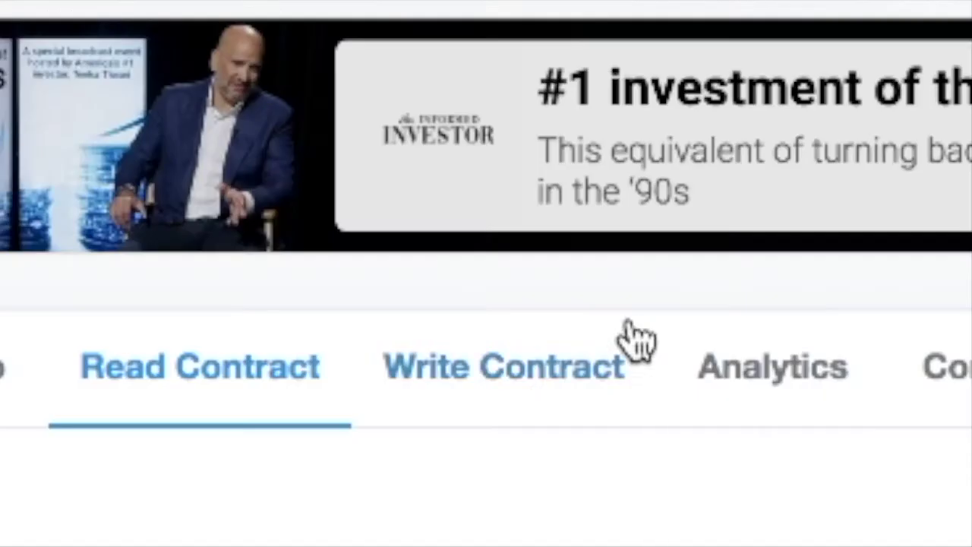
pyautogui.click(386, 499)
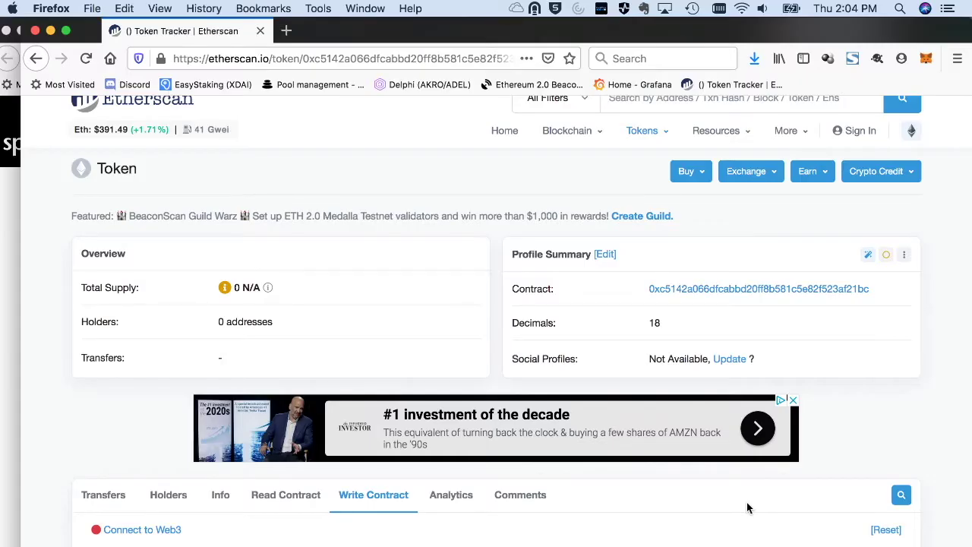
# - Scroll the write functions down to ClaimReward and ClaimStakedTokens
pyautogui.scroll(-2, 747, 504)
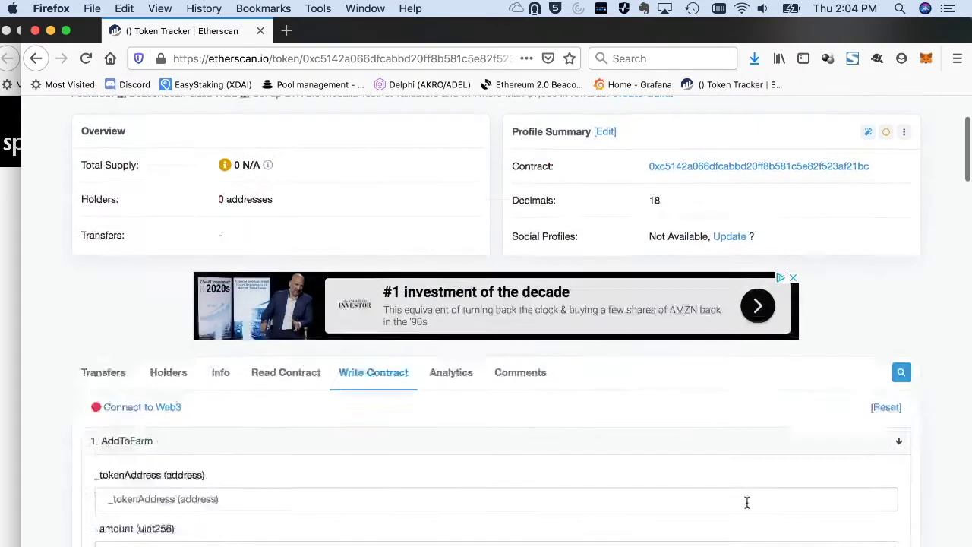
pyautogui.scroll(-2, 746, 502)
pyautogui.scroll(-6, 746, 502)
pyautogui.scroll(-3, 747, 502)
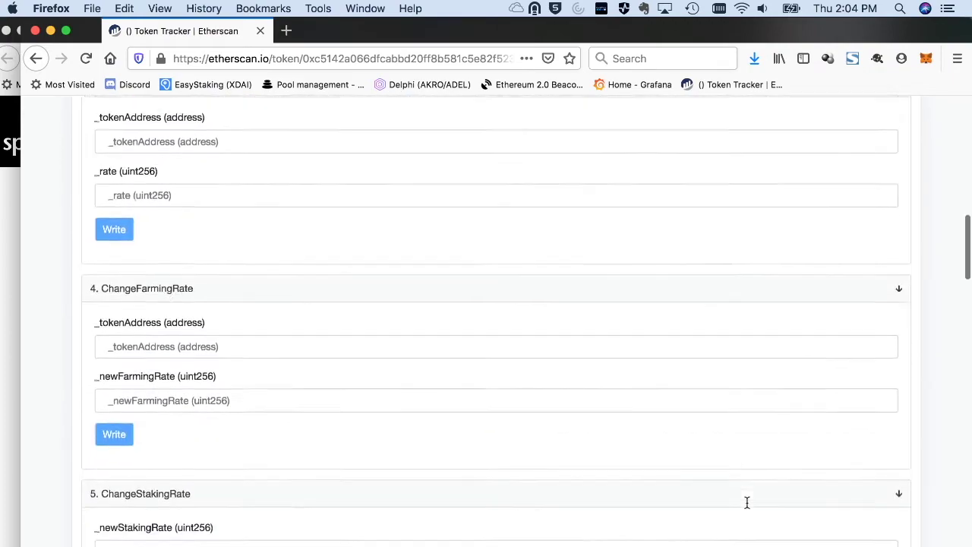
pyautogui.scroll(-2, 747, 502)
pyautogui.scroll(-3, 747, 502)
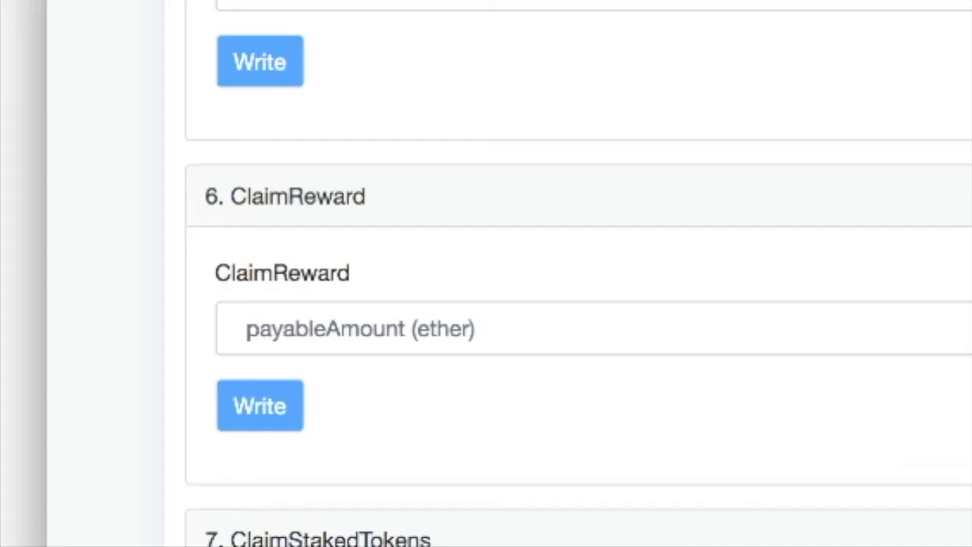
pyautogui.click(629, 330)
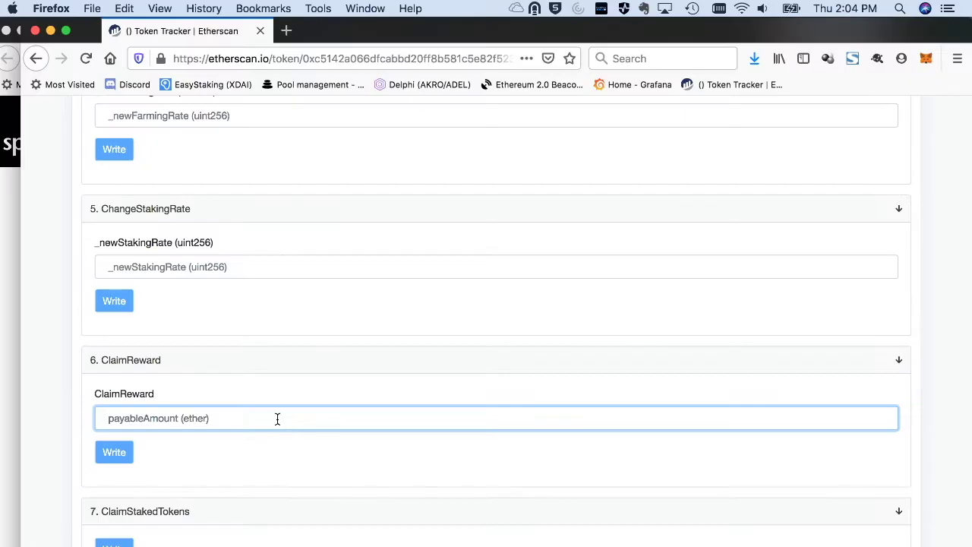
pyautogui.scroll(-2, 278, 419)
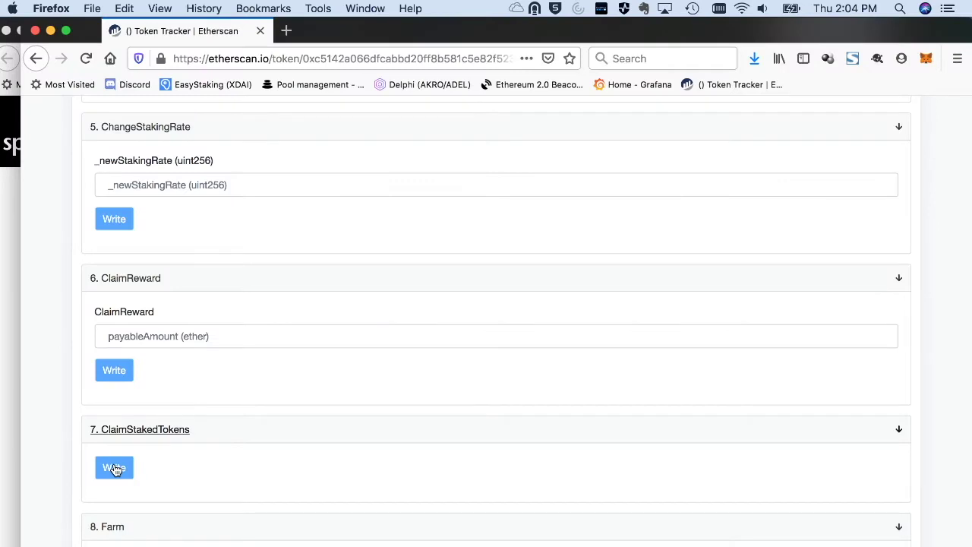
# - Try writing ClaimStakedTokens and dismiss the no-Web3-wallet warning
pyautogui.click(117, 469)
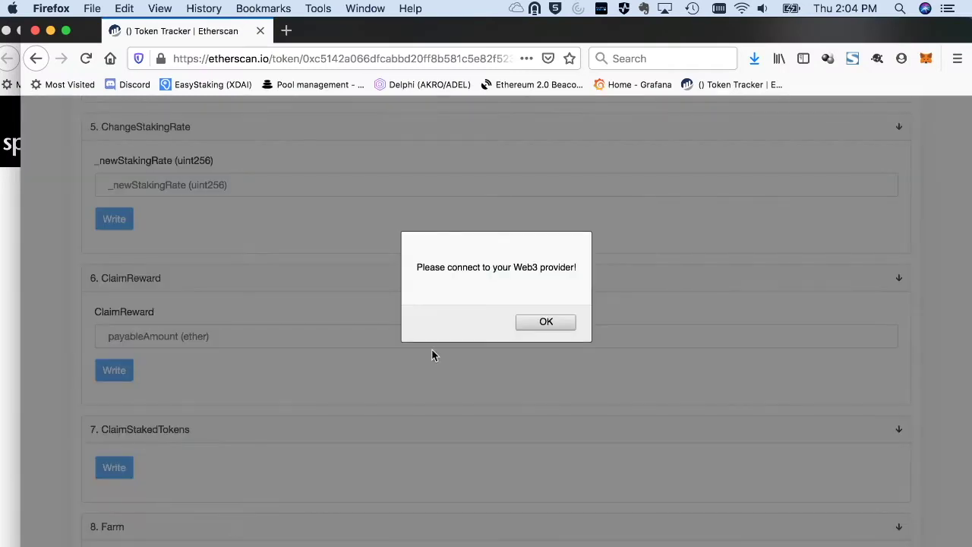
pyautogui.click(530, 323)
pyautogui.scroll(7, 661, 281)
pyautogui.scroll(3, 661, 277)
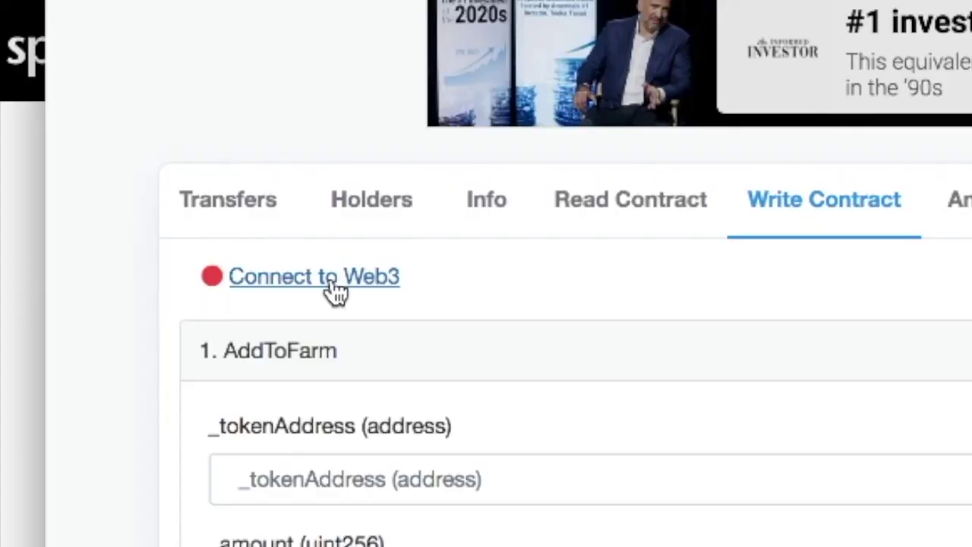
# - Connect MetaMask as the Web3 wallet, accepting the beta notice
pyautogui.click(337, 292)
pyautogui.click(426, 199)
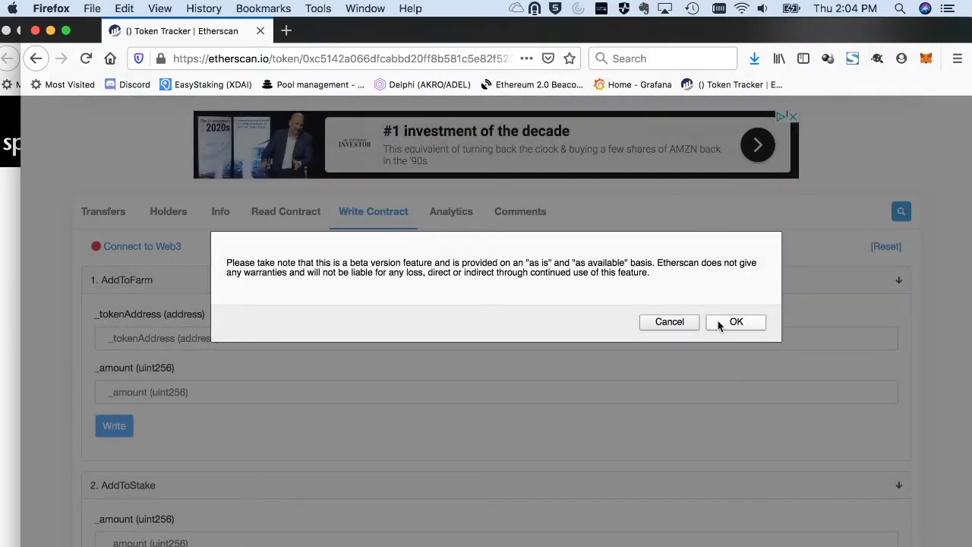
pyautogui.click(718, 321)
pyautogui.scroll(2, 722, 324)
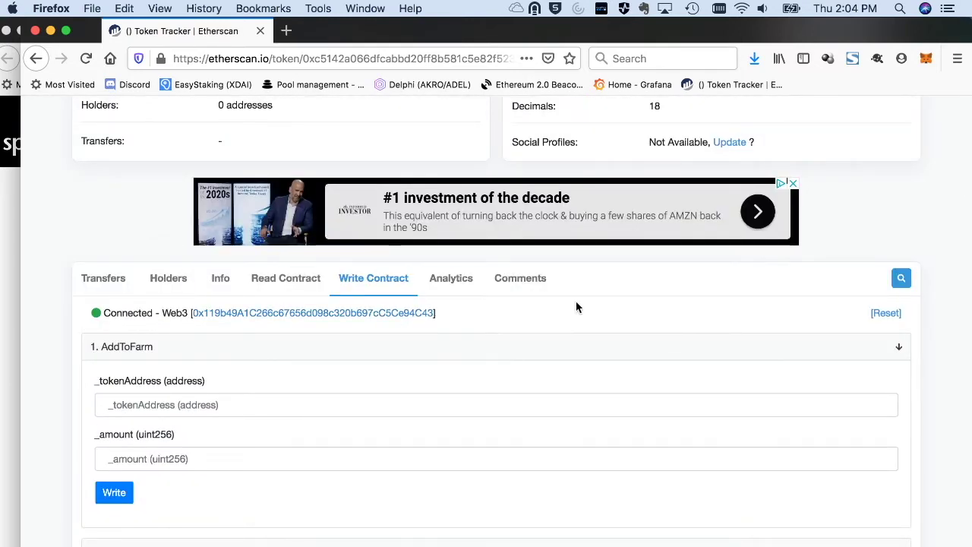
# - Check the MetaMask asset list, which shows 0.025 BREE
pyautogui.scroll(-5, 626, 288)
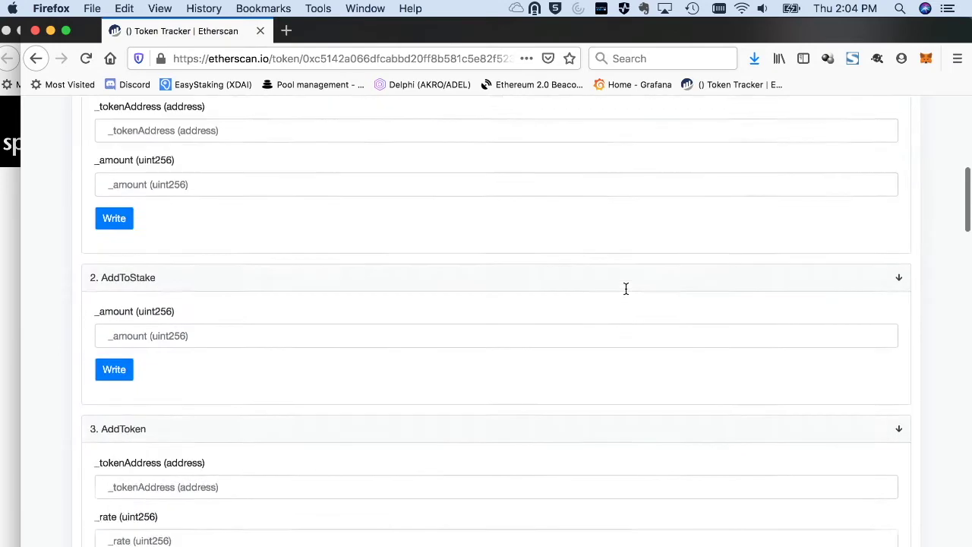
pyautogui.scroll(-10, 626, 289)
pyautogui.scroll(-2, 627, 294)
pyautogui.scroll(-2, 628, 293)
pyautogui.scroll(-2, 628, 293)
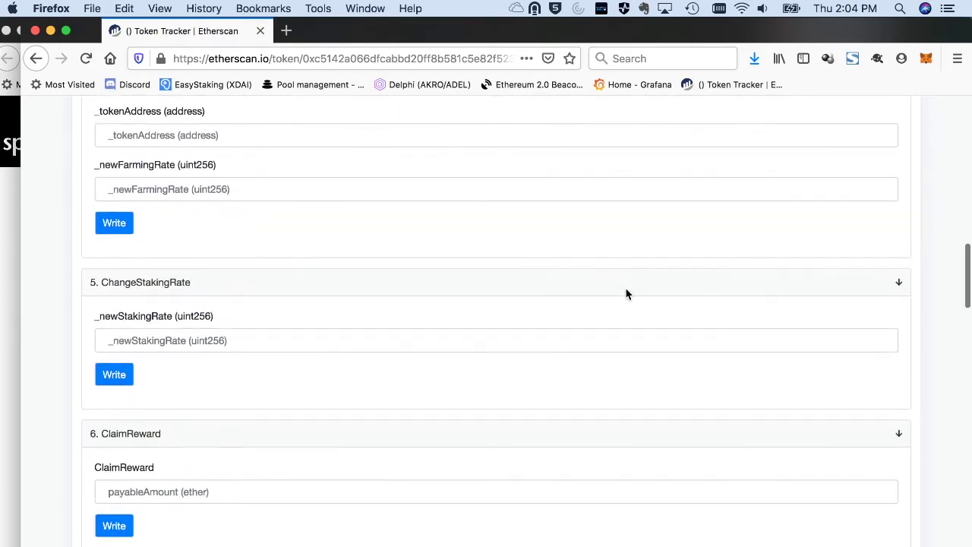
pyautogui.click(926, 59)
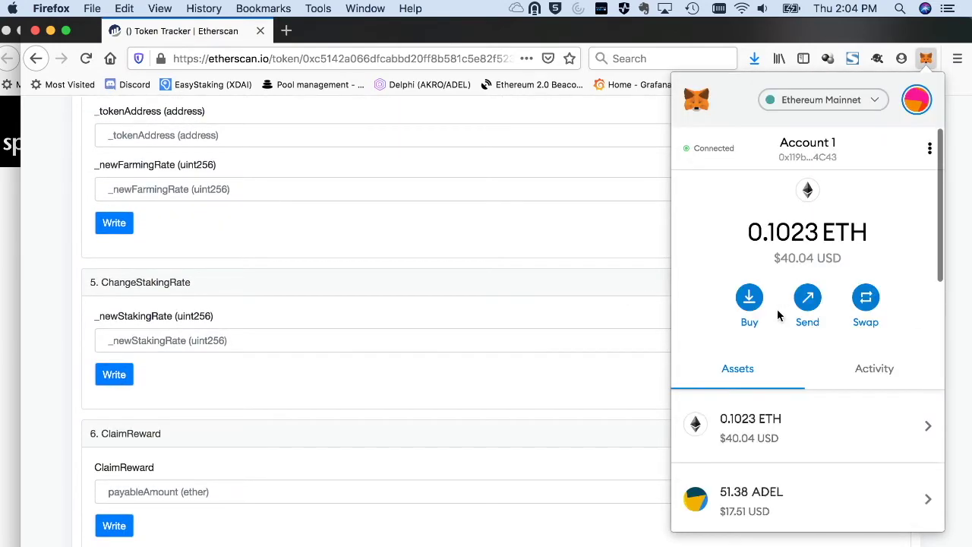
pyautogui.scroll(-2, 777, 384)
pyautogui.scroll(-3, 779, 385)
pyautogui.scroll(-2, 781, 387)
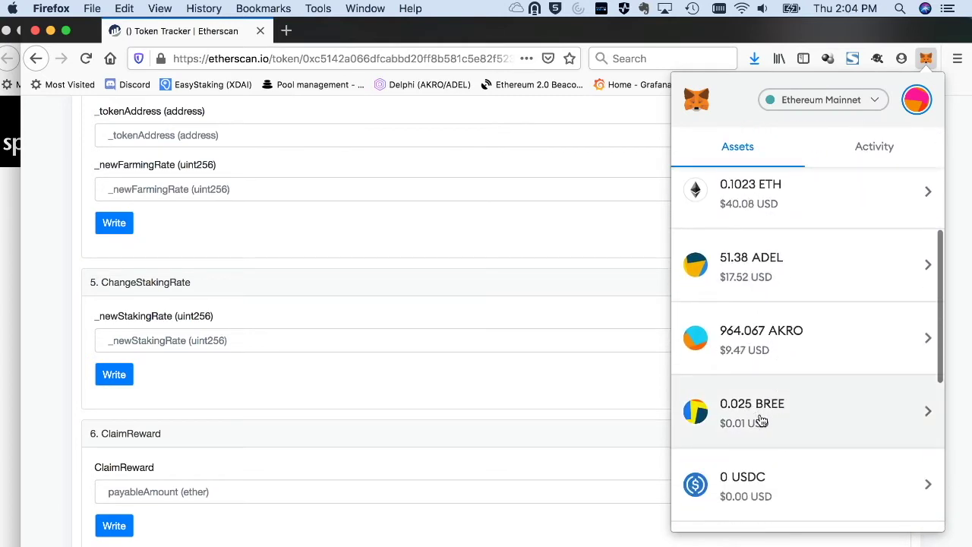
# - Write ClaimStakedTokens and confirm the transaction in MetaMask, which succeeds
pyautogui.click(505, 412)
pyautogui.scroll(-3, 486, 410)
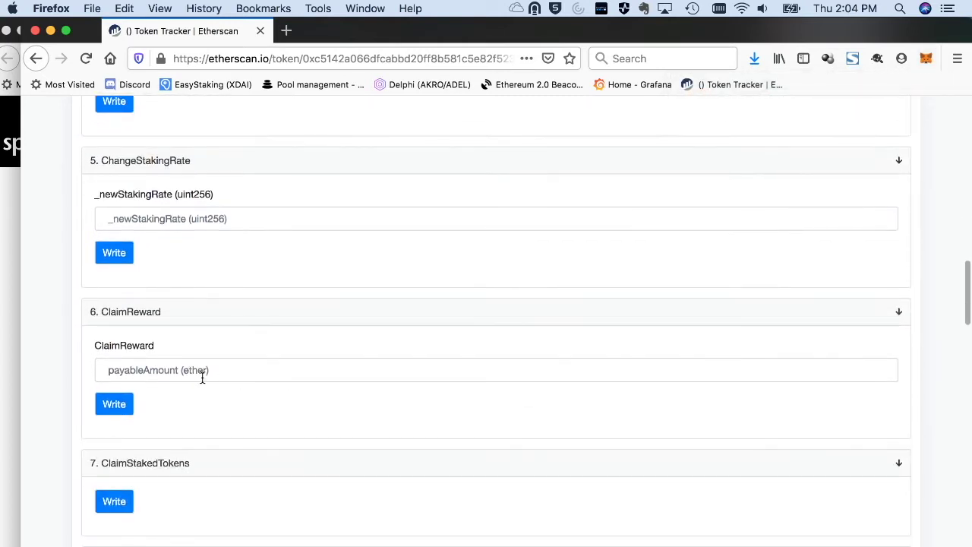
pyautogui.scroll(-3, 202, 380)
pyautogui.click(113, 372)
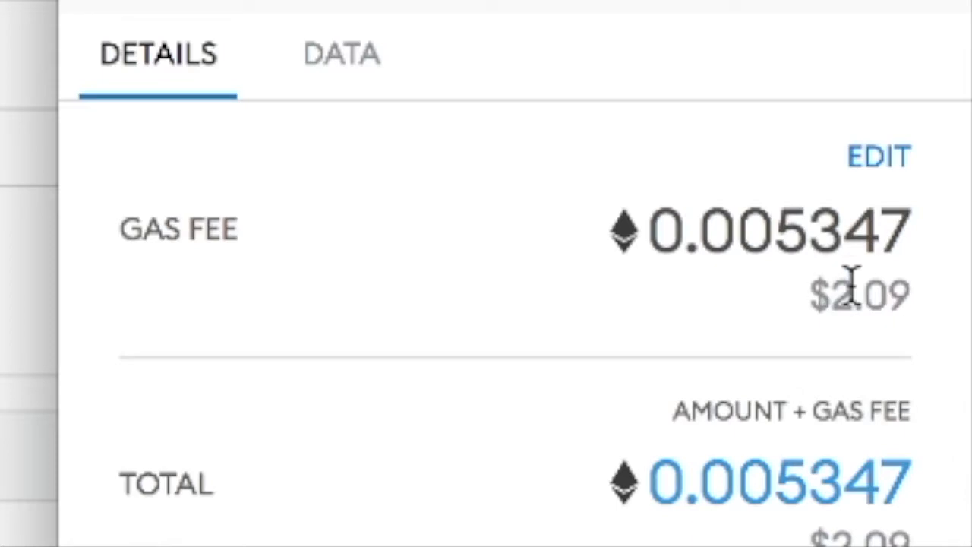
pyautogui.moveTo(928, 280); pyautogui.dragTo(954, 280)
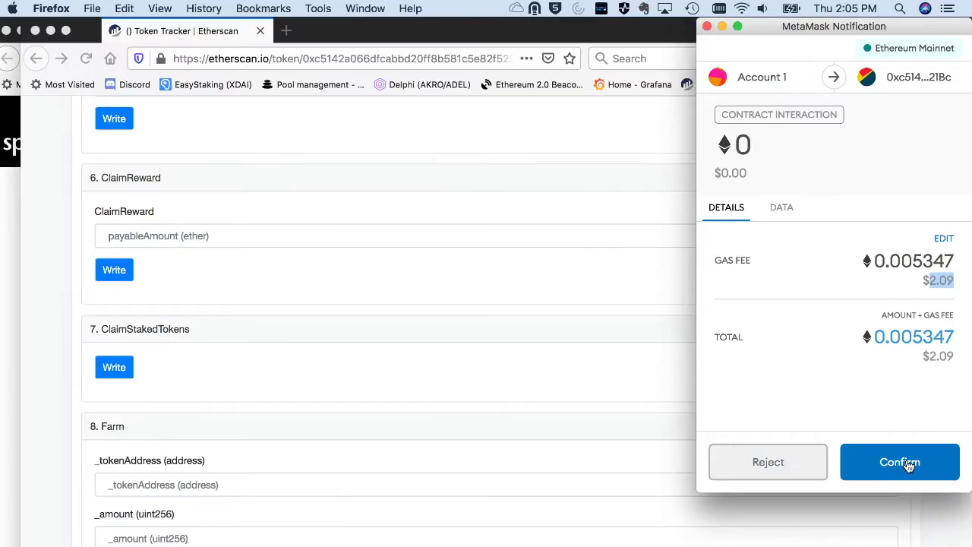
pyautogui.click(901, 463)
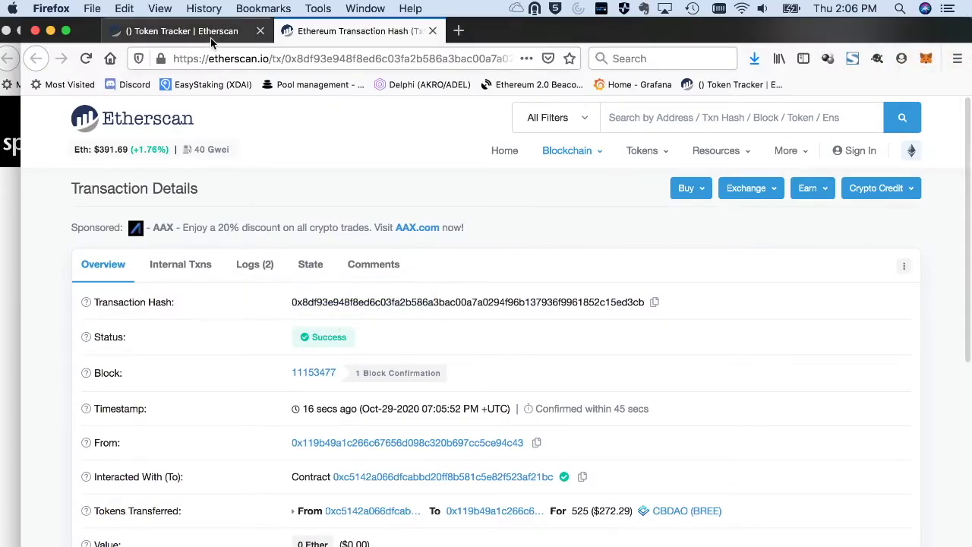
pyautogui.click(199, 32)
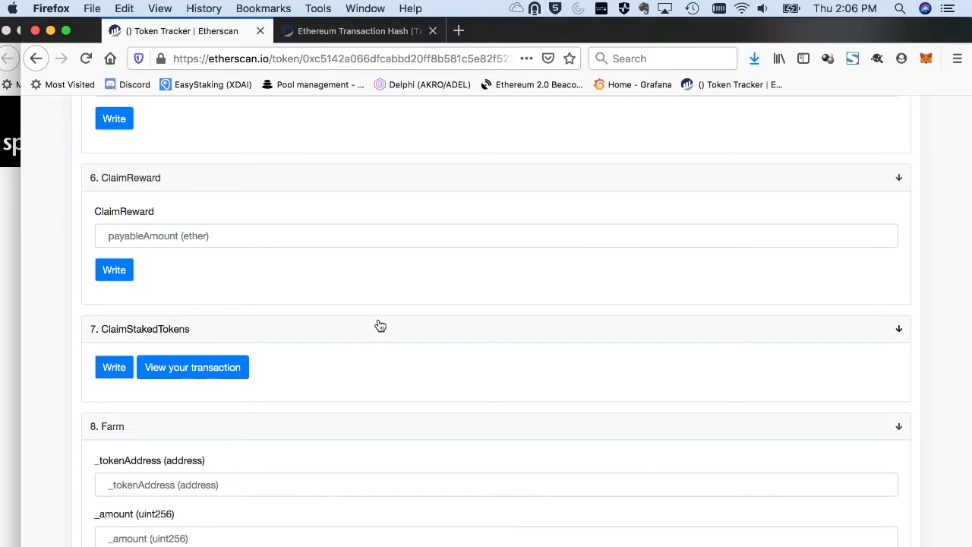
# - Verify in MetaMask that the wallet now holds 525.025 BREE
pyautogui.click(928, 67)
pyautogui.scroll(-5, 803, 342)
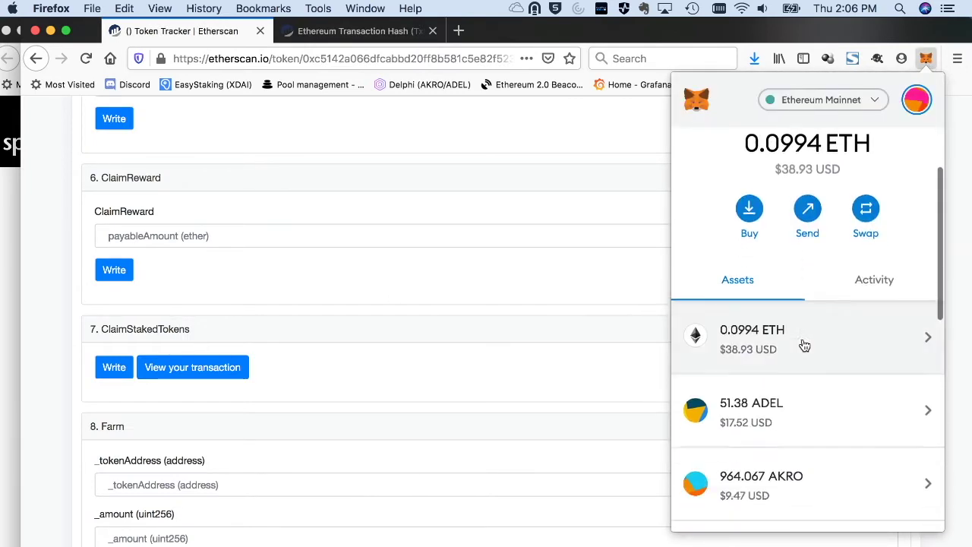
pyautogui.scroll(-2, 806, 345)
pyautogui.scroll(-3, 805, 345)
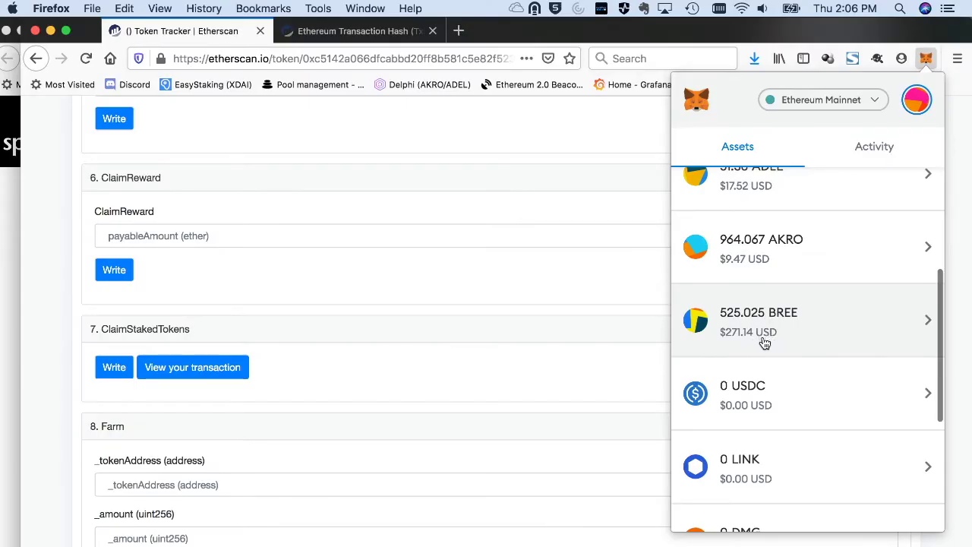
pyautogui.click(380, 329)
# - Enter 0.01 as the ClaimReward payable amount and recheck the wallet balances
pyautogui.click(286, 229)
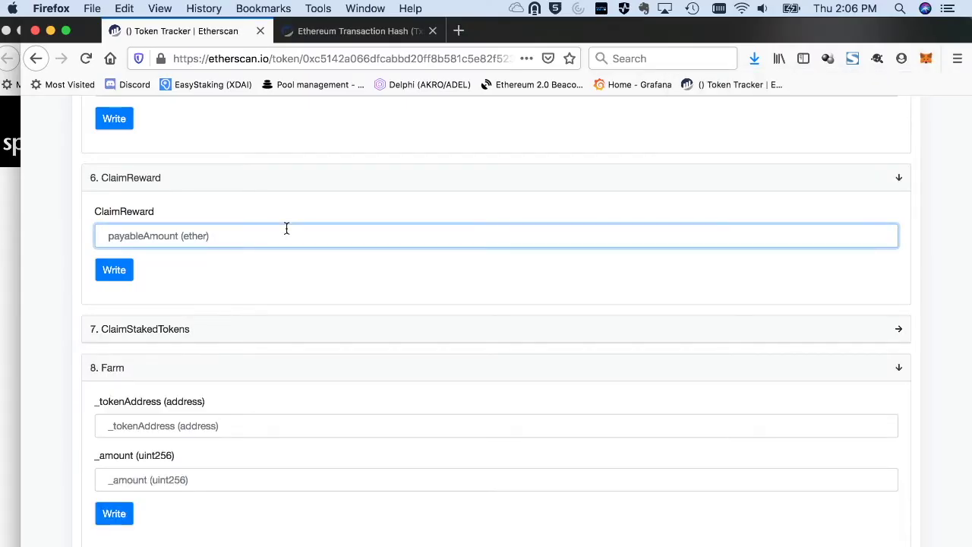
pyautogui.write('0.01')
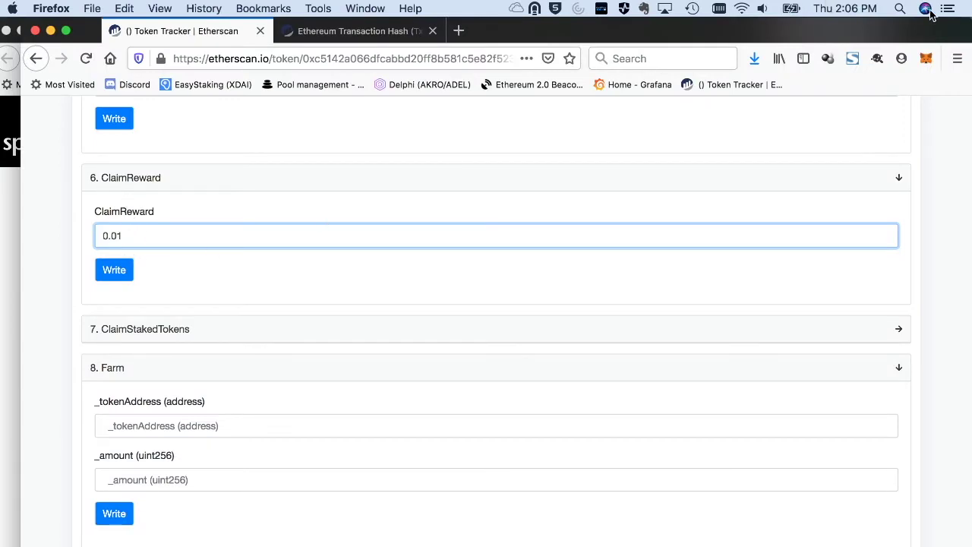
pyautogui.click(926, 59)
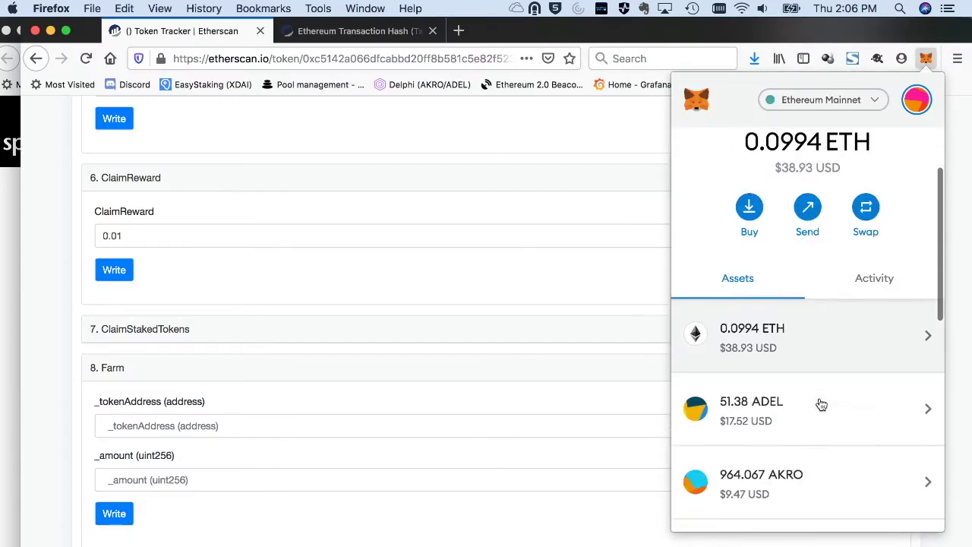
pyautogui.scroll(-3, 818, 404)
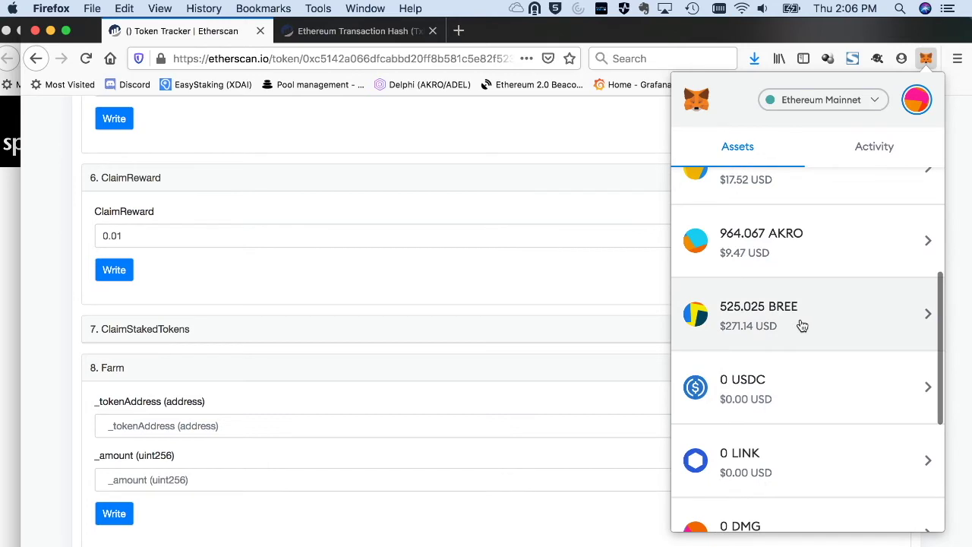
pyautogui.click(420, 235)
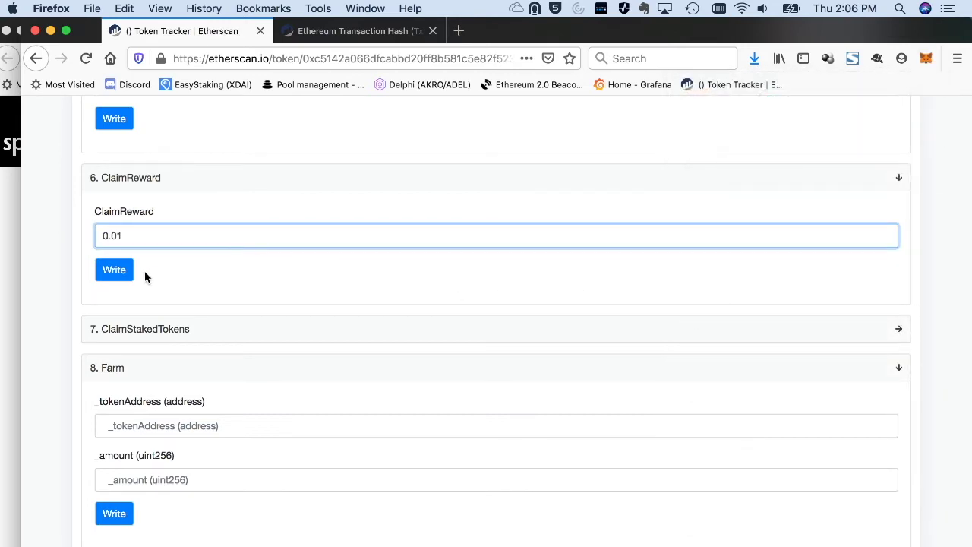
# - Submit ClaimReward and confirm in MetaMask that the balance rose to 536.245 BREE
pyautogui.click(119, 272)
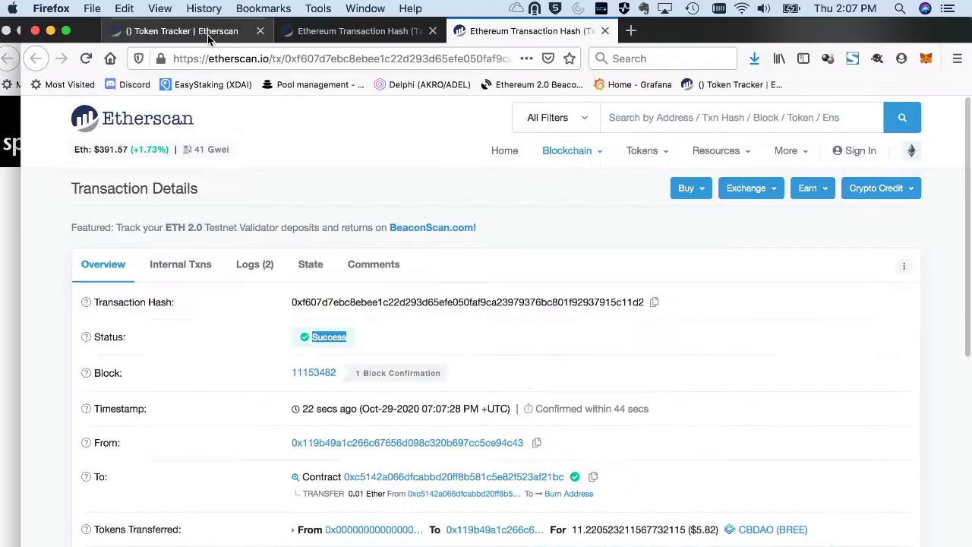
pyautogui.click(207, 35)
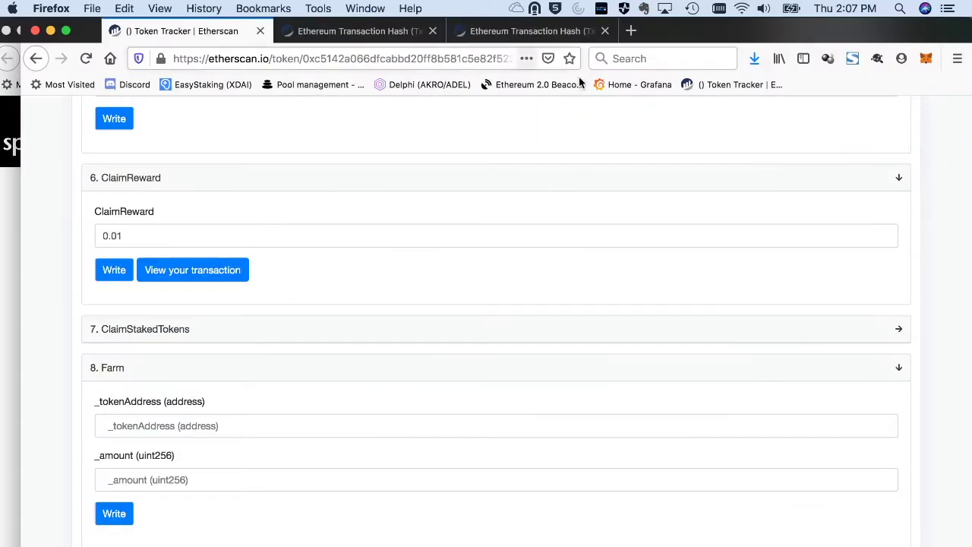
pyautogui.click(926, 60)
pyautogui.scroll(-3, 798, 288)
pyautogui.scroll(-2, 799, 311)
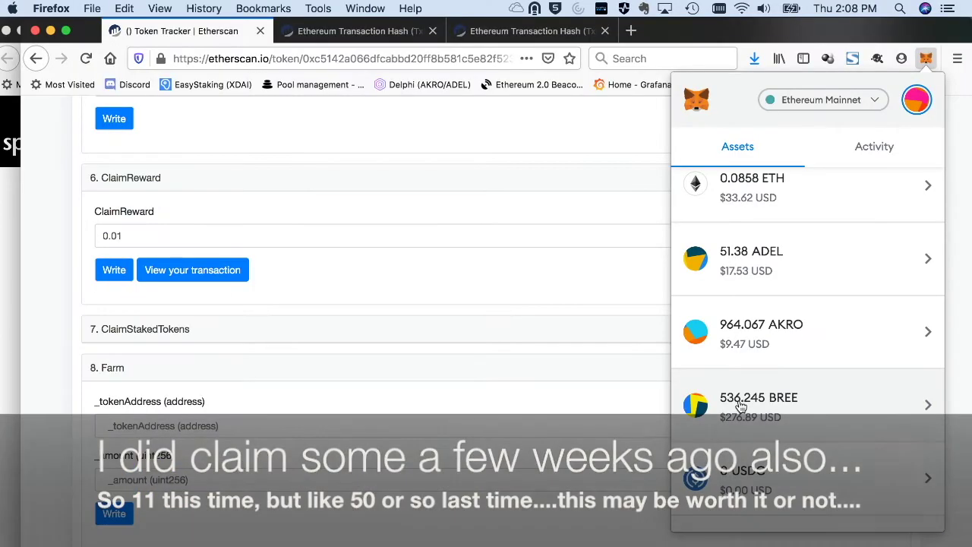
pyautogui.click(632, 30)
# - Load app.uniswap.org/#/swap and set the full BREE balance as the token to sell
pyautogui.click(349, 85)
pyautogui.click(251, 58)
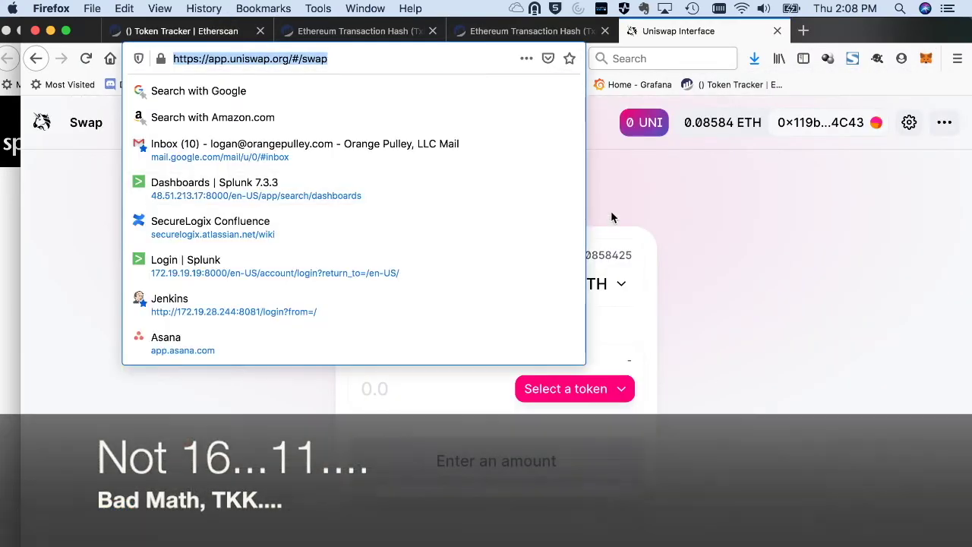
pyautogui.click(779, 159)
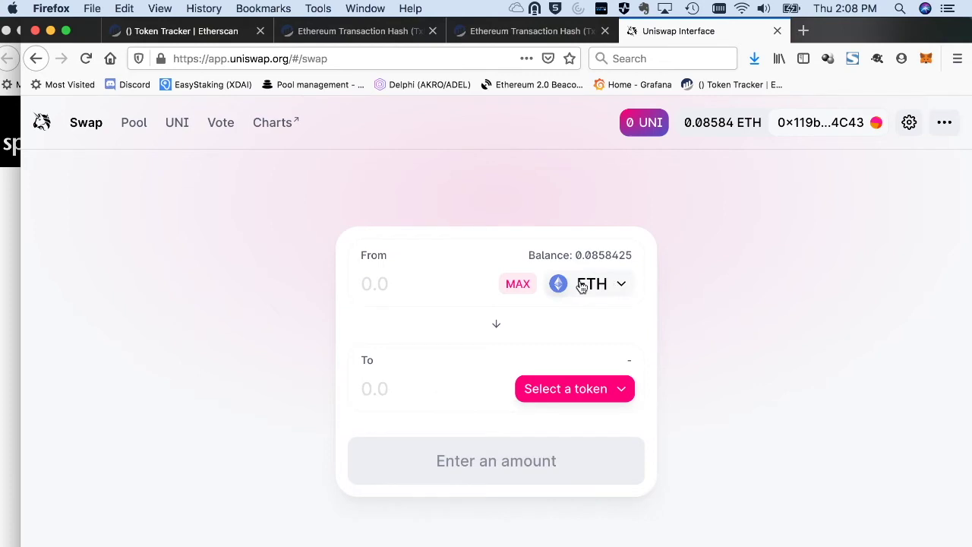
pyautogui.click(585, 287)
pyautogui.click(471, 204)
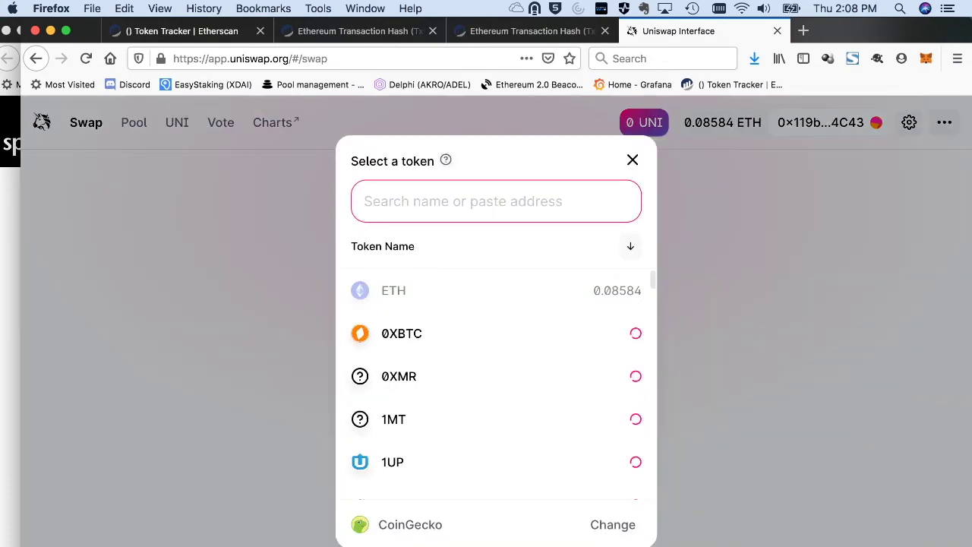
pyautogui.write('bree')
pyautogui.click(406, 290)
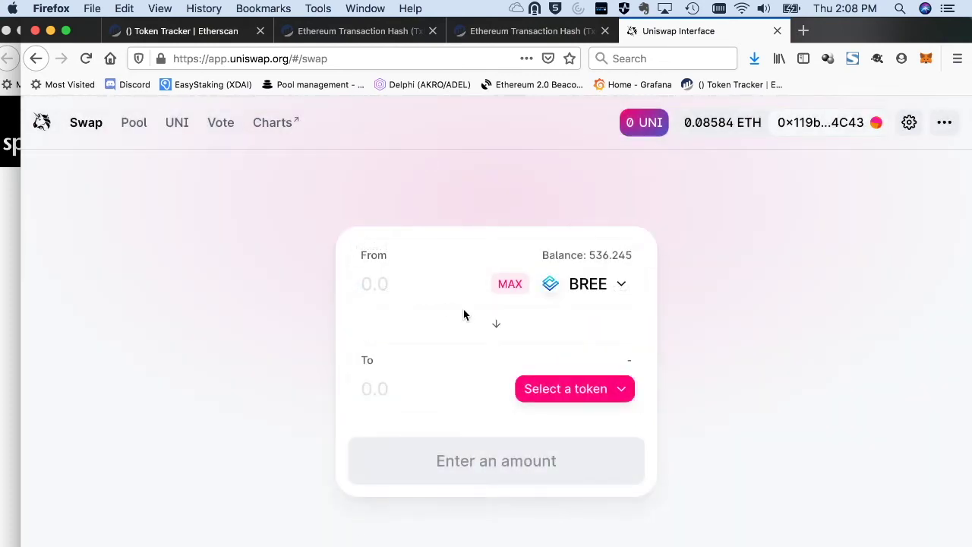
pyautogui.click(505, 283)
# - Choose USDC as the receive token, quoting about 16.95 USDC for 536.245 BREE
pyautogui.click(562, 390)
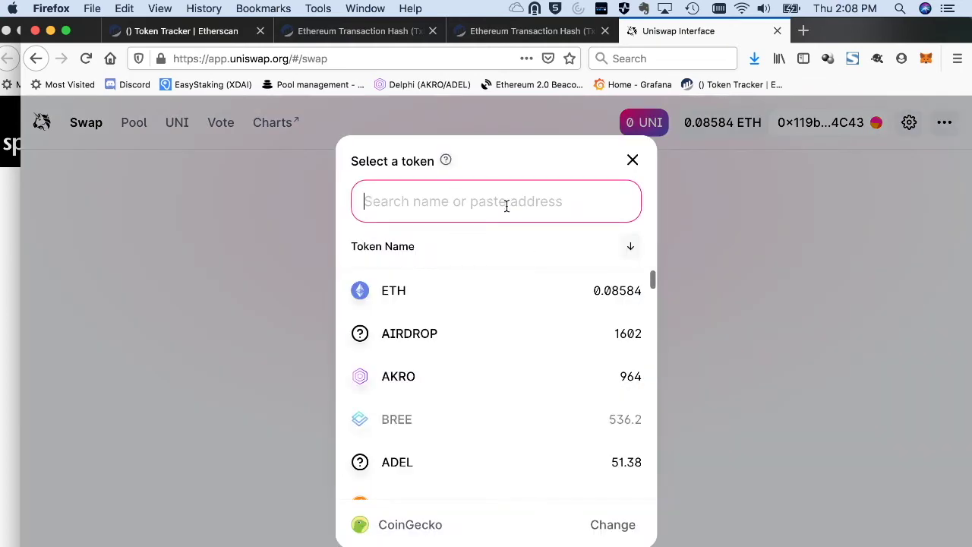
pyautogui.write('us')
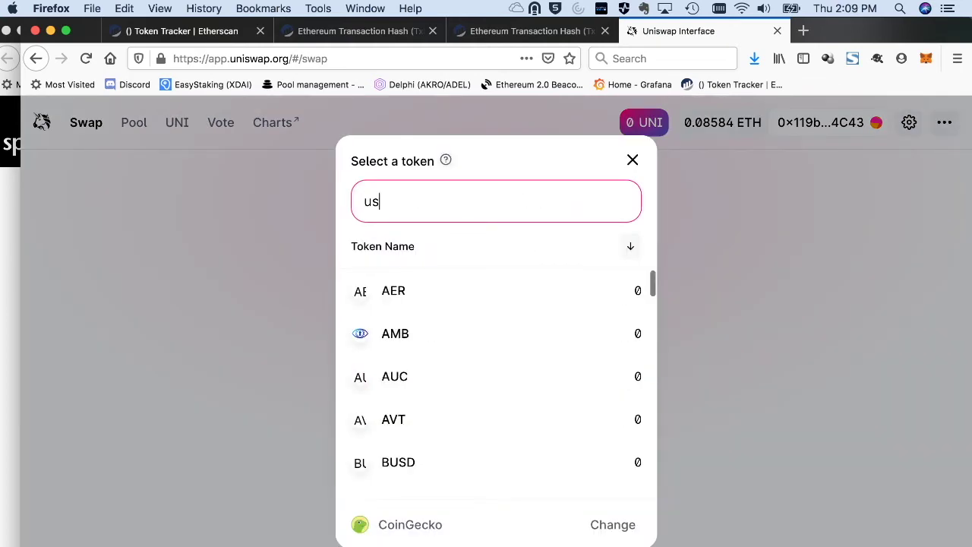
pyautogui.write('dc')
pyautogui.click(438, 290)
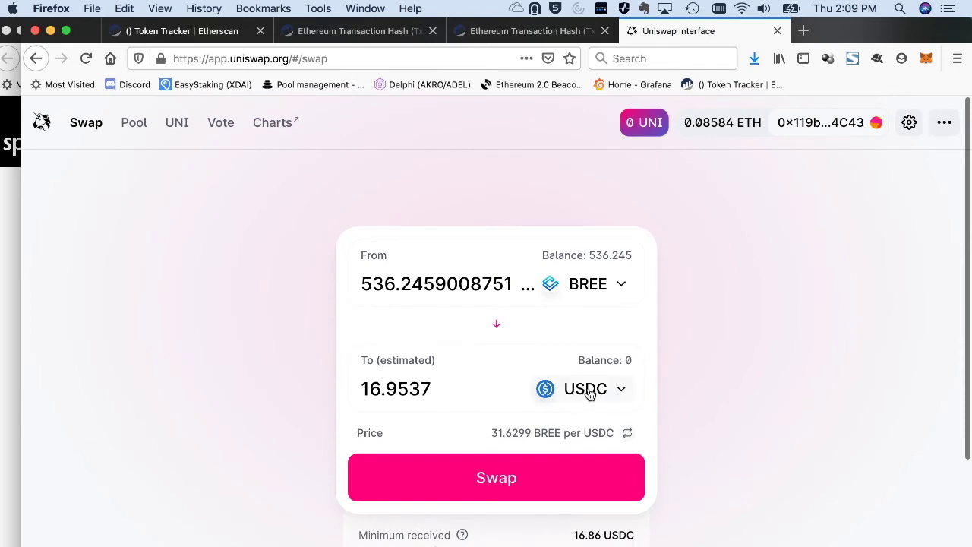
pyautogui.click(462, 385)
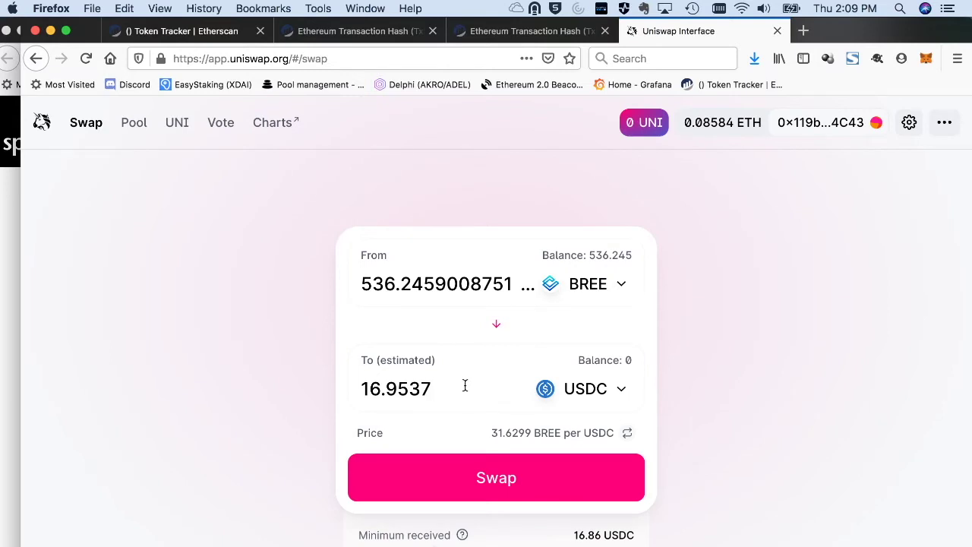
pyautogui.click(577, 390)
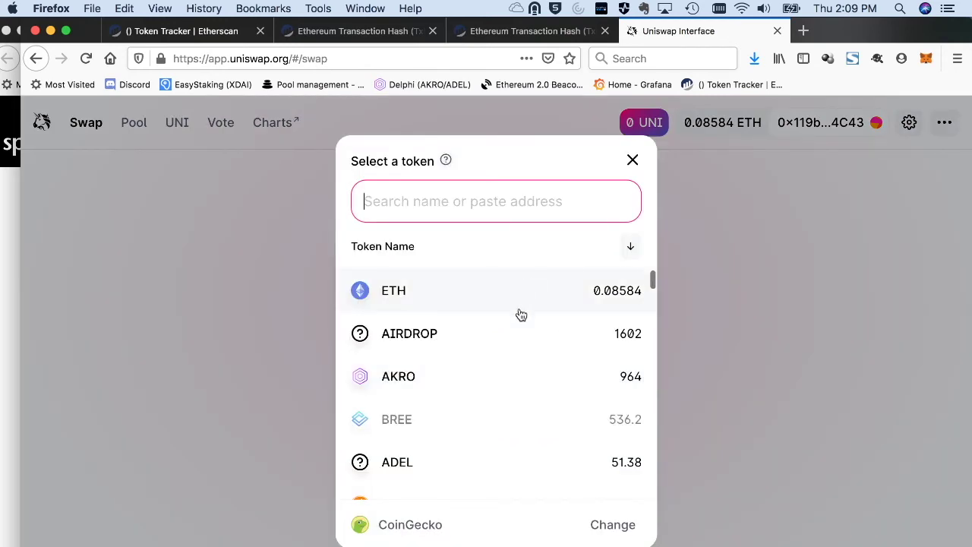
# - Switch the receive token from MFT to ETH, quoting about 0.0434 ETH
pyautogui.scroll(-2, 514, 341)
pyautogui.scroll(-2, 514, 341)
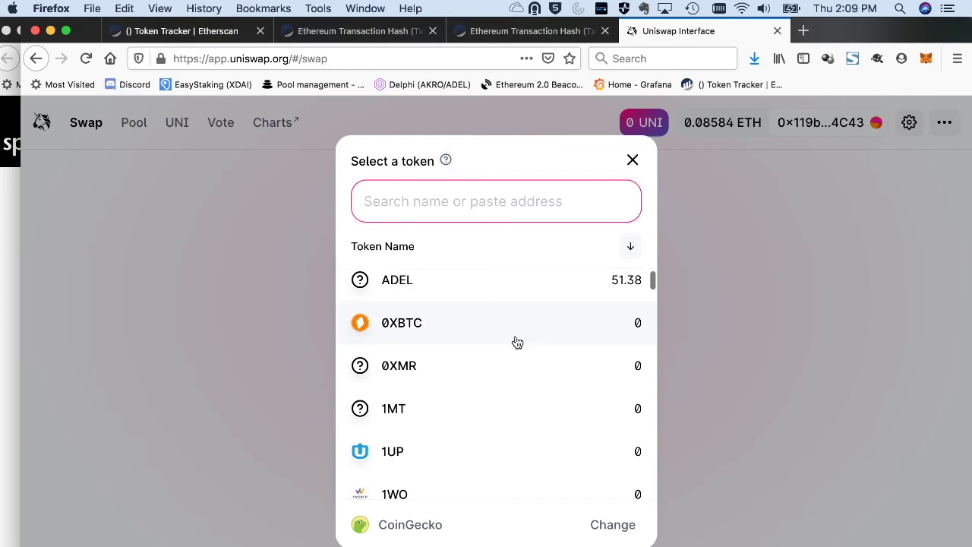
pyautogui.scroll(-2, 514, 340)
pyautogui.write('mft')
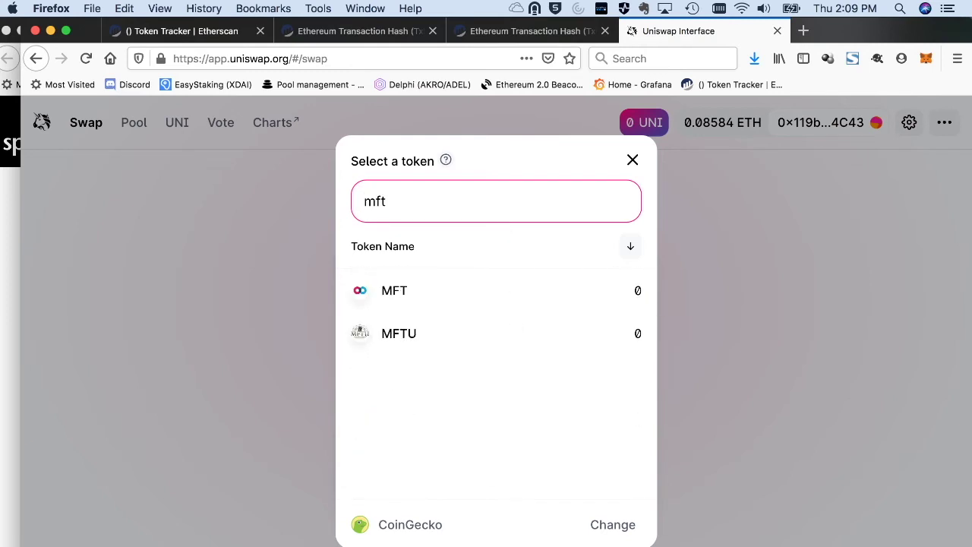
pyautogui.click(445, 291)
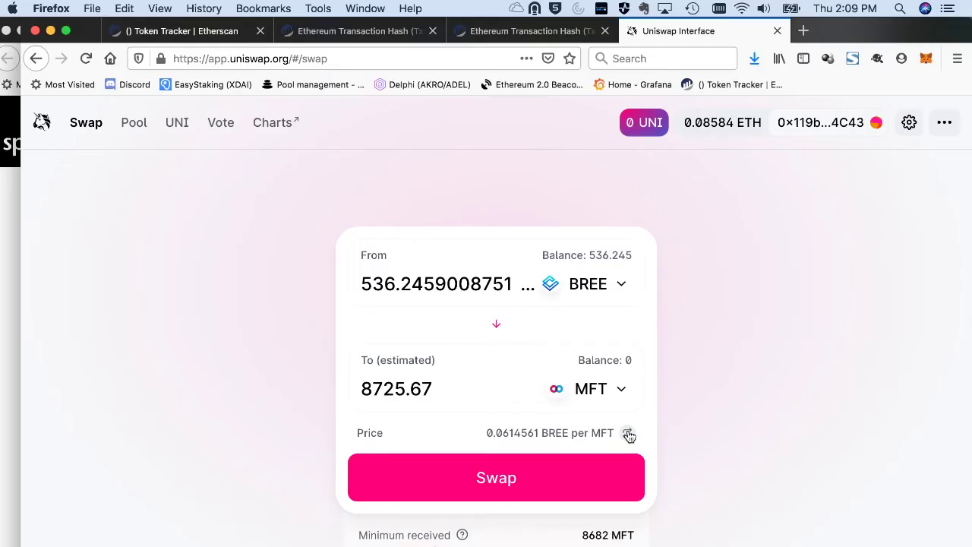
pyautogui.click(600, 388)
pyautogui.write('e')
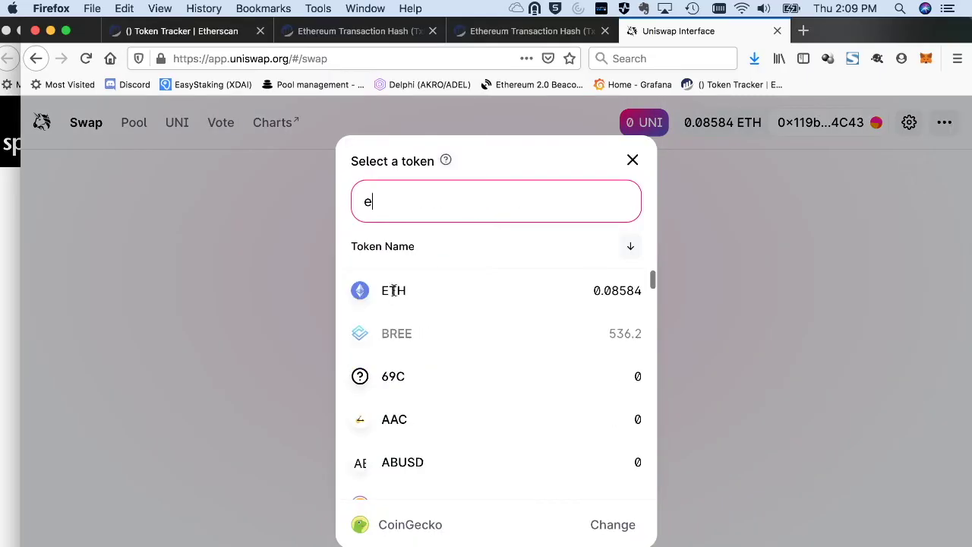
pyautogui.write('th')
pyautogui.click(395, 293)
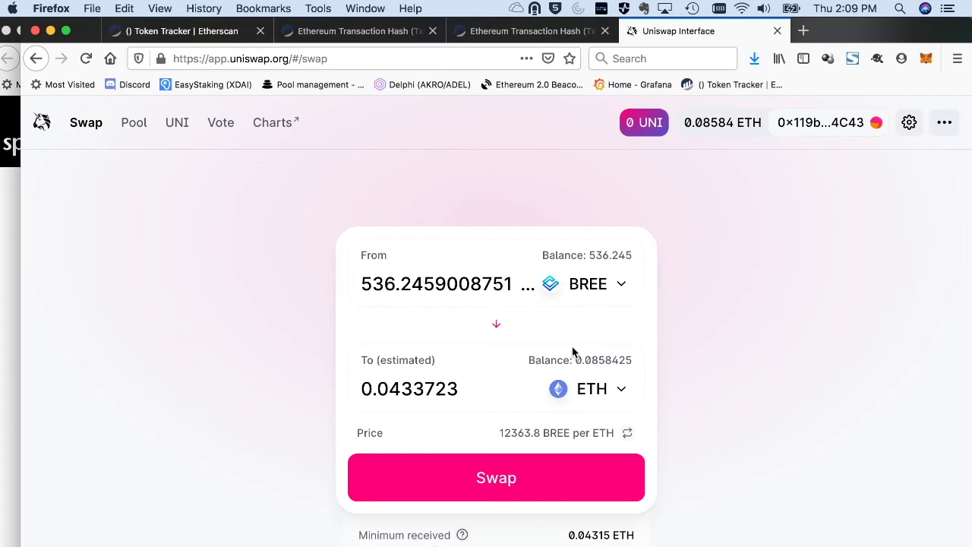
# - Confirm the 536.245 BREE to ~0.0434 ETH swap, approving it in MetaMask at Slow gas
pyautogui.click(551, 477)
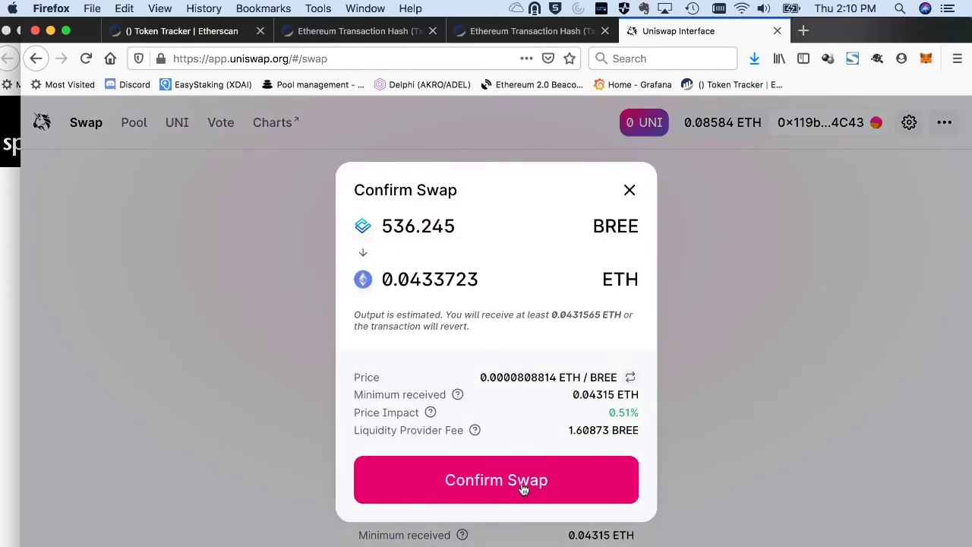
pyautogui.click(523, 489)
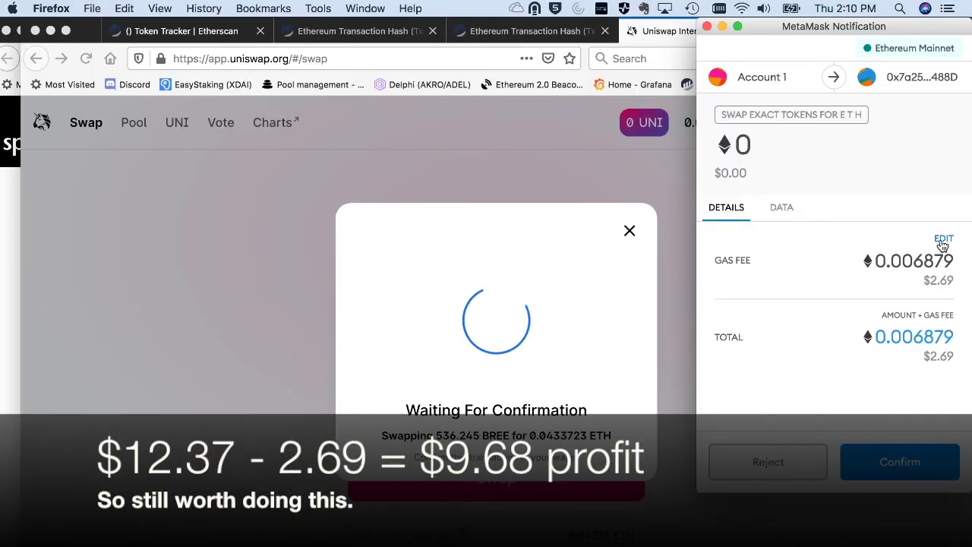
pyautogui.click(942, 239)
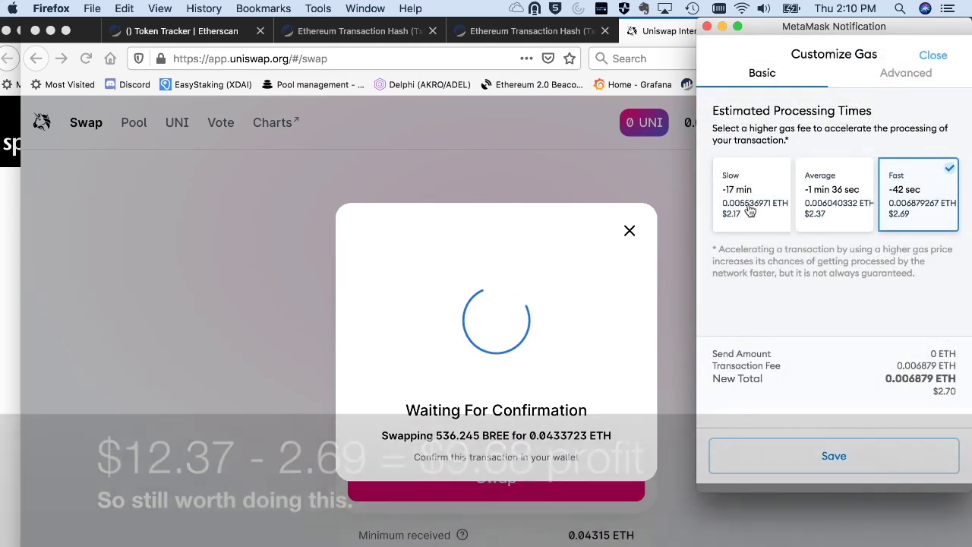
pyautogui.click(750, 210)
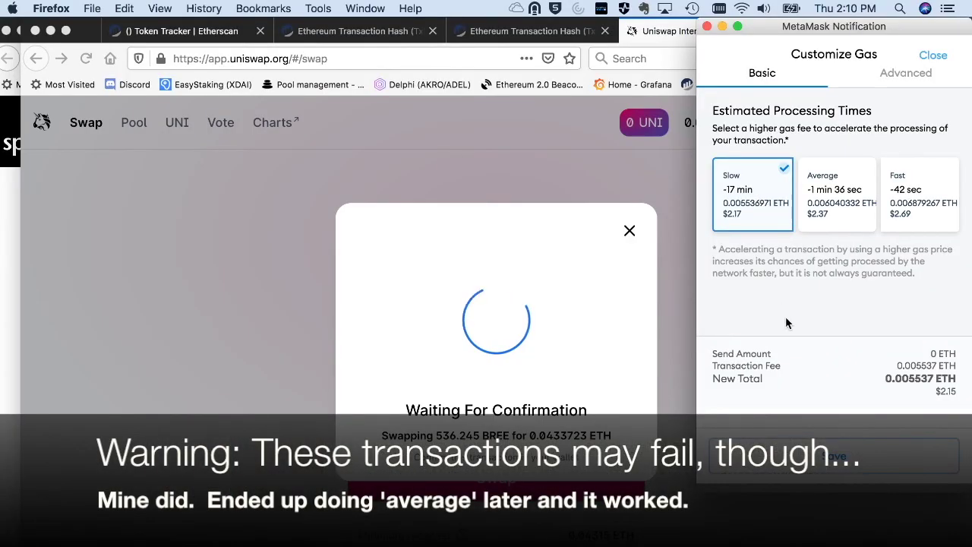
pyautogui.click(855, 459)
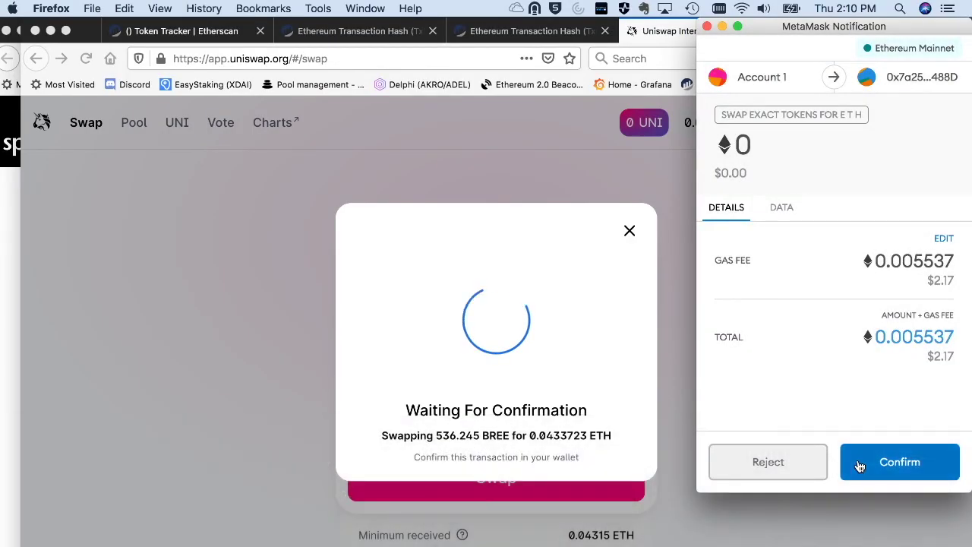
pyautogui.click(900, 469)
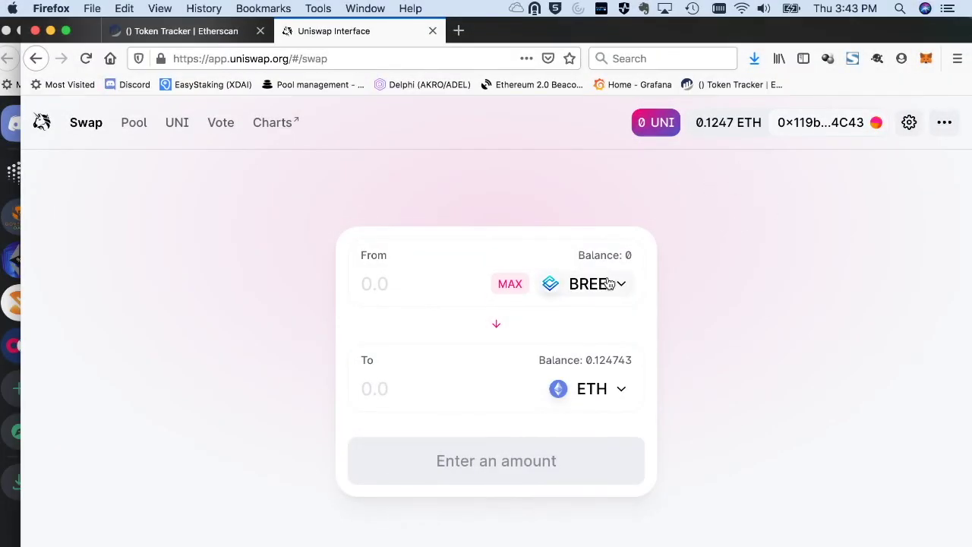
# - Use MAX on the BREE From field to verify 0 BREE remains, with 0.124743 ETH
pyautogui.click(525, 283)
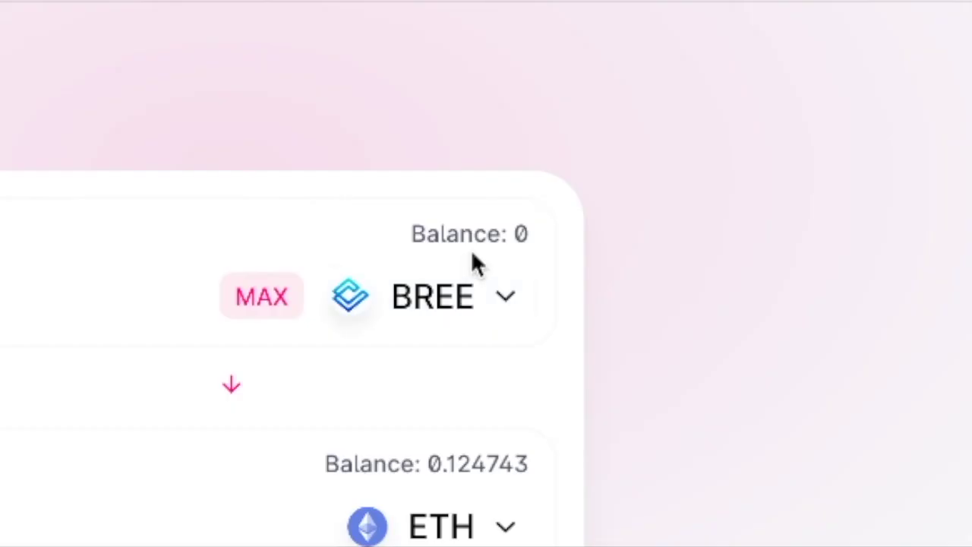